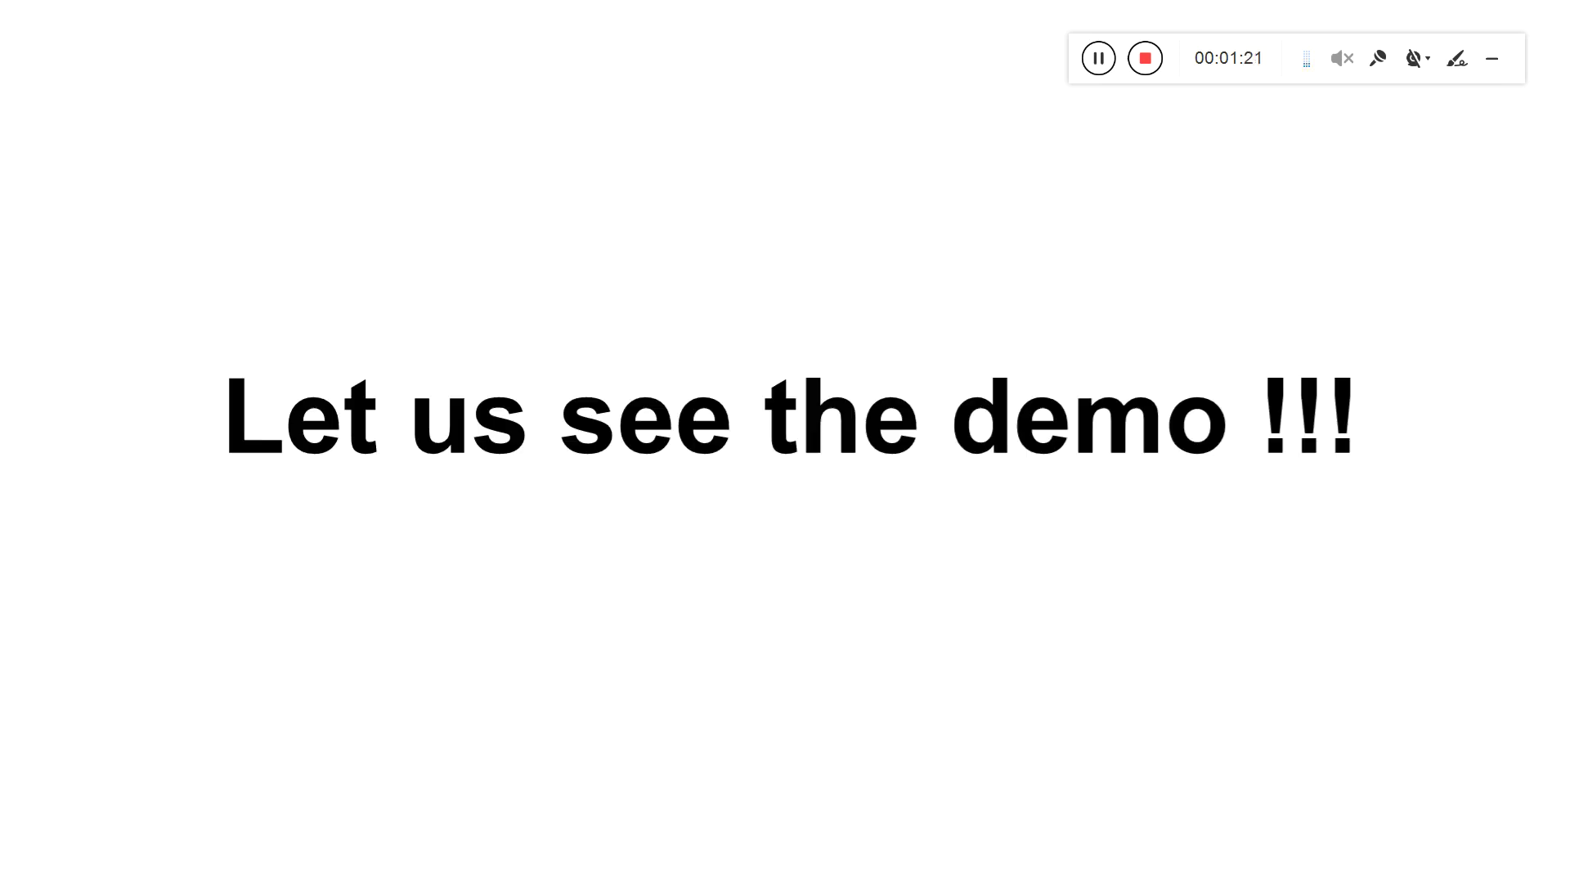
Step: Leave the slide show and switch to the Thrix website already open in Chrome
key(Escape)
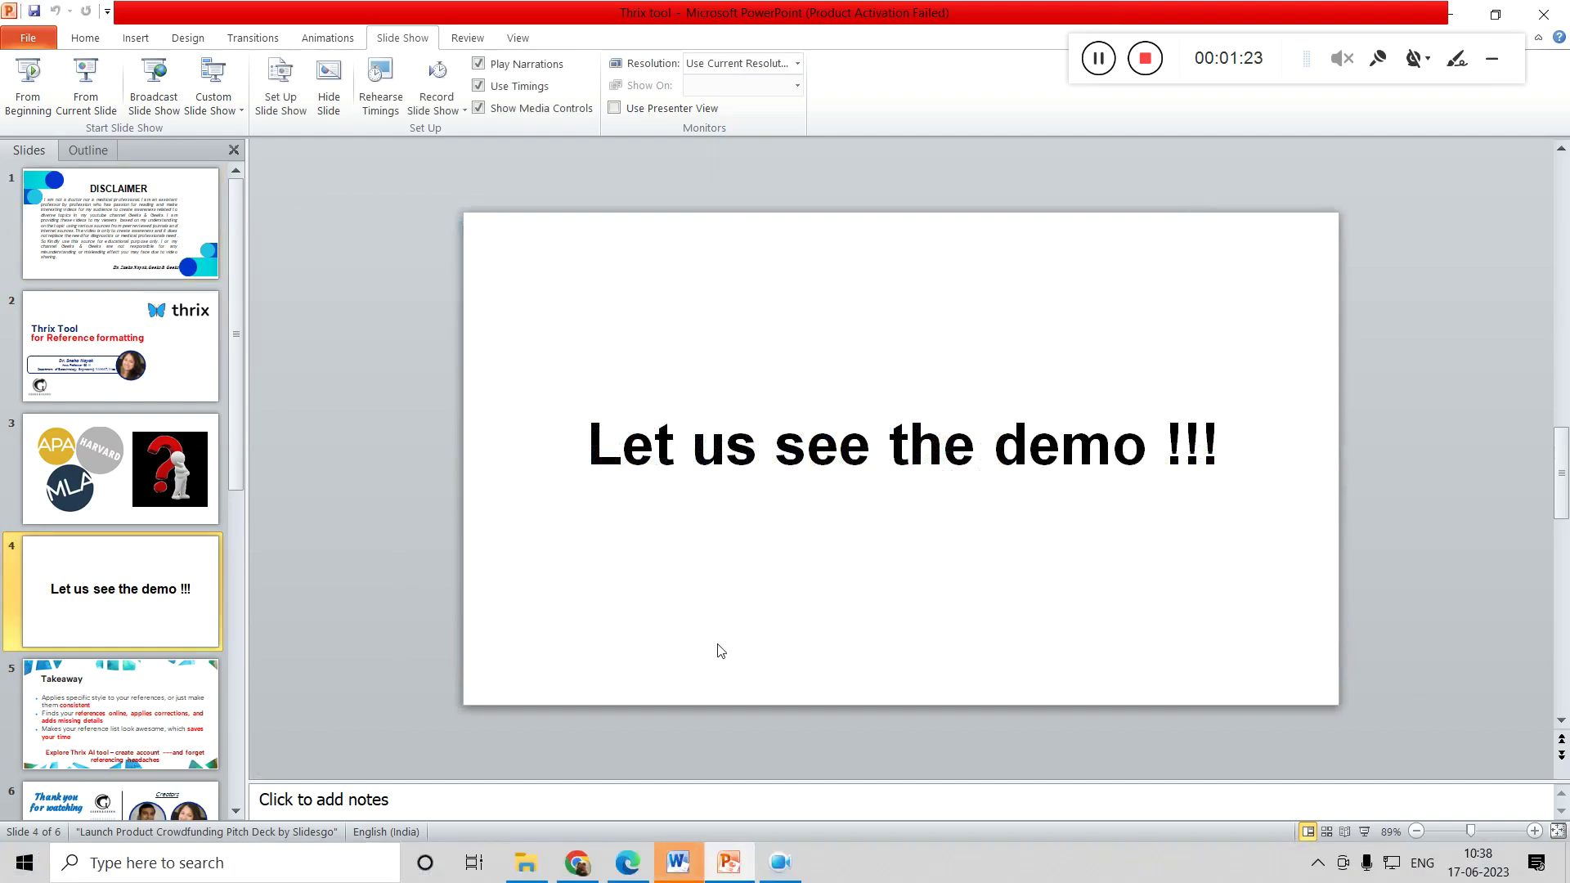
click(576, 861)
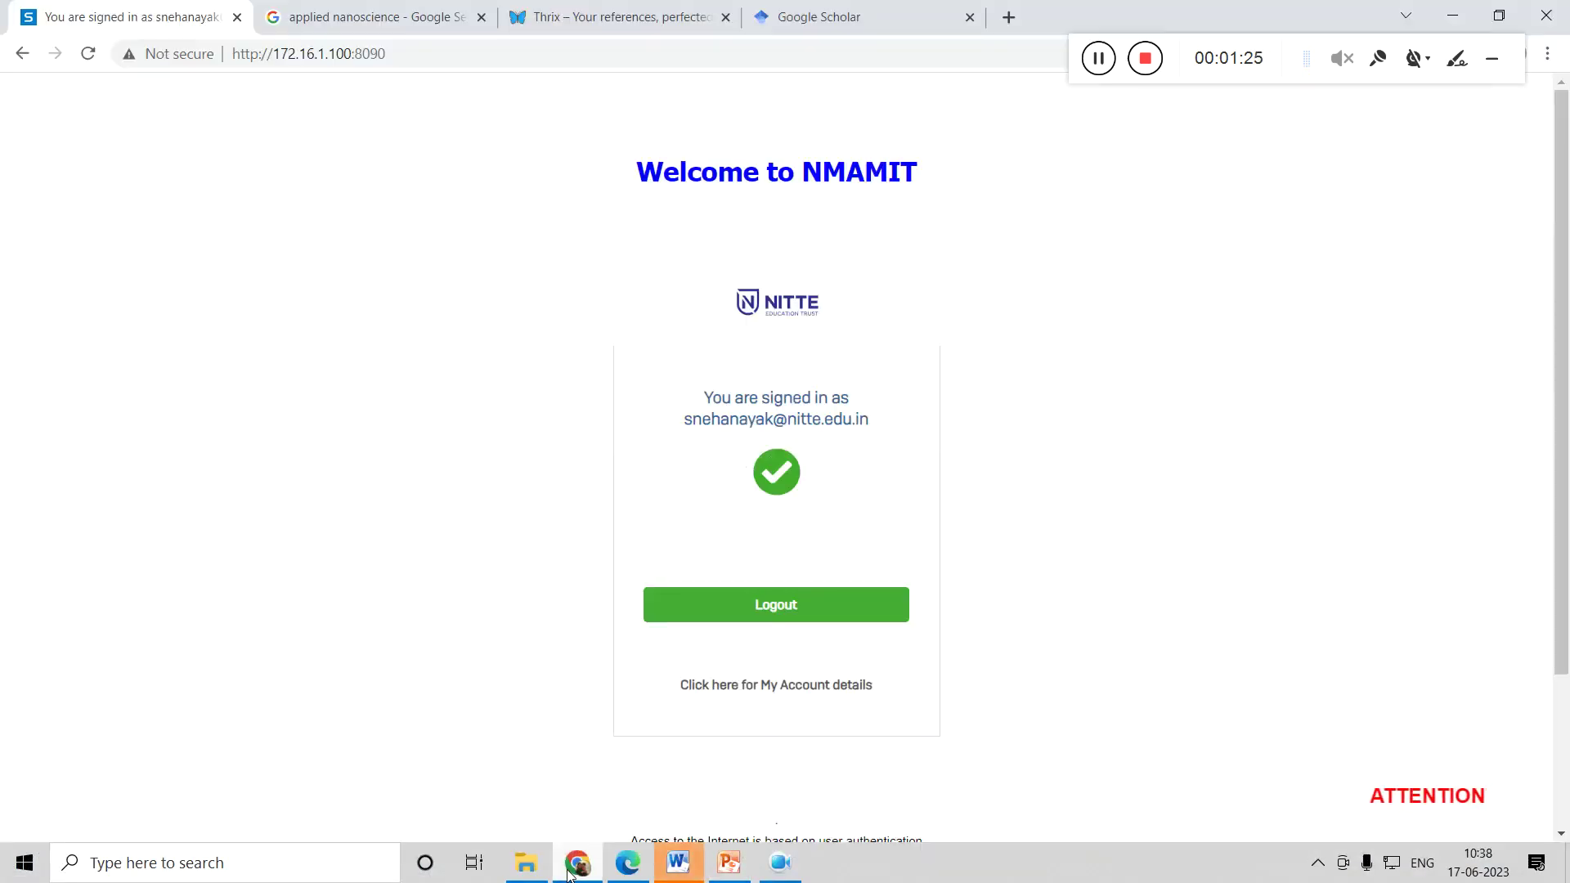
click(683, 10)
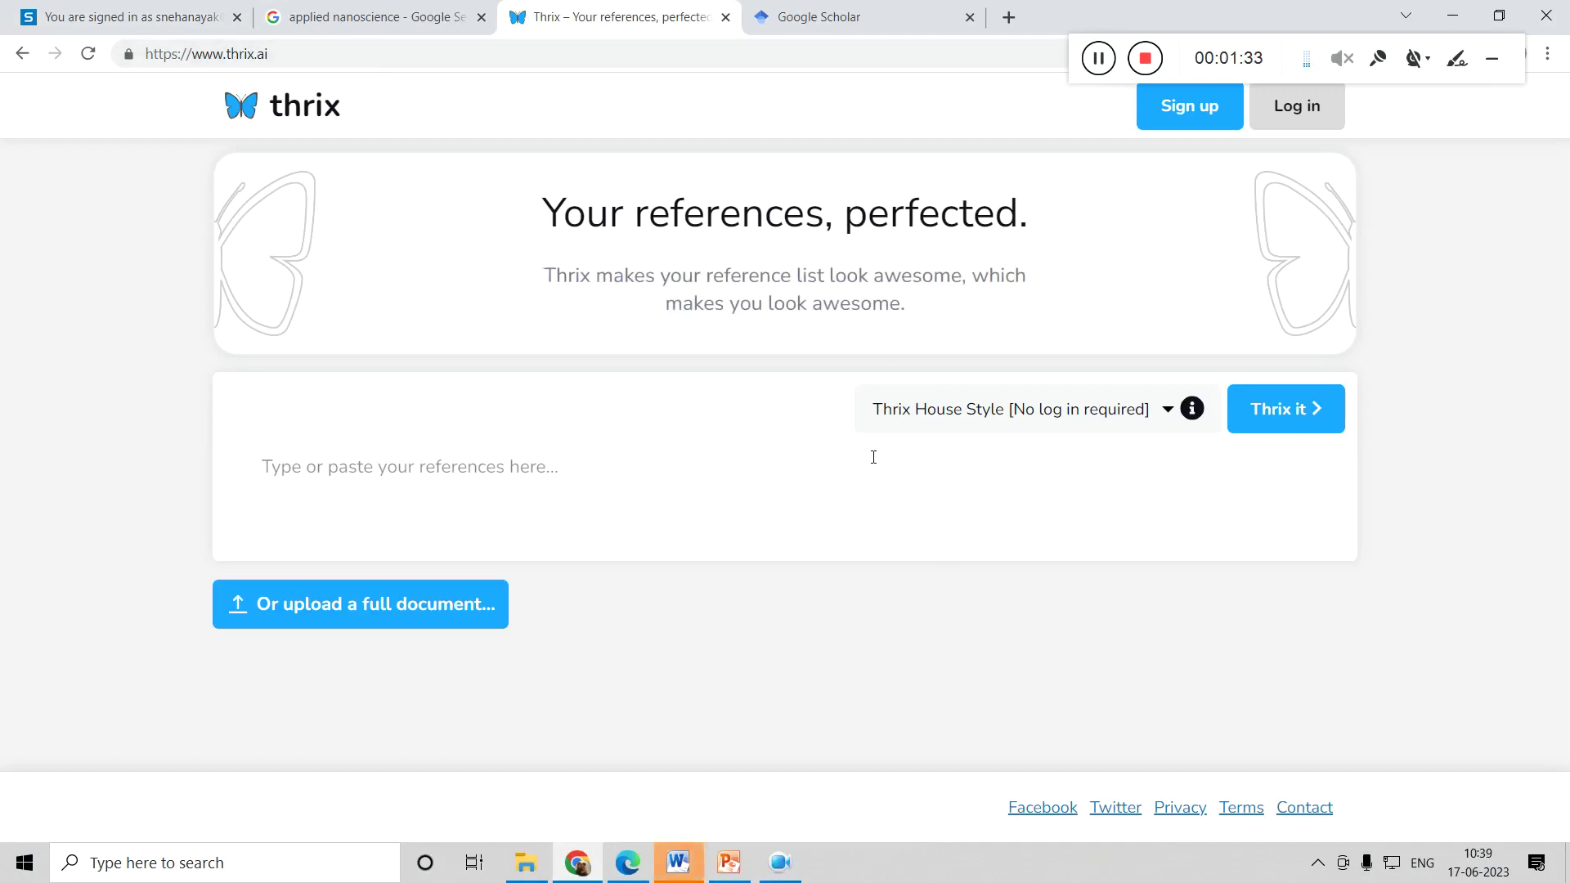
Step: Look through the full list of reference styles Thrix offers, and close it without choosing one
click(1169, 417)
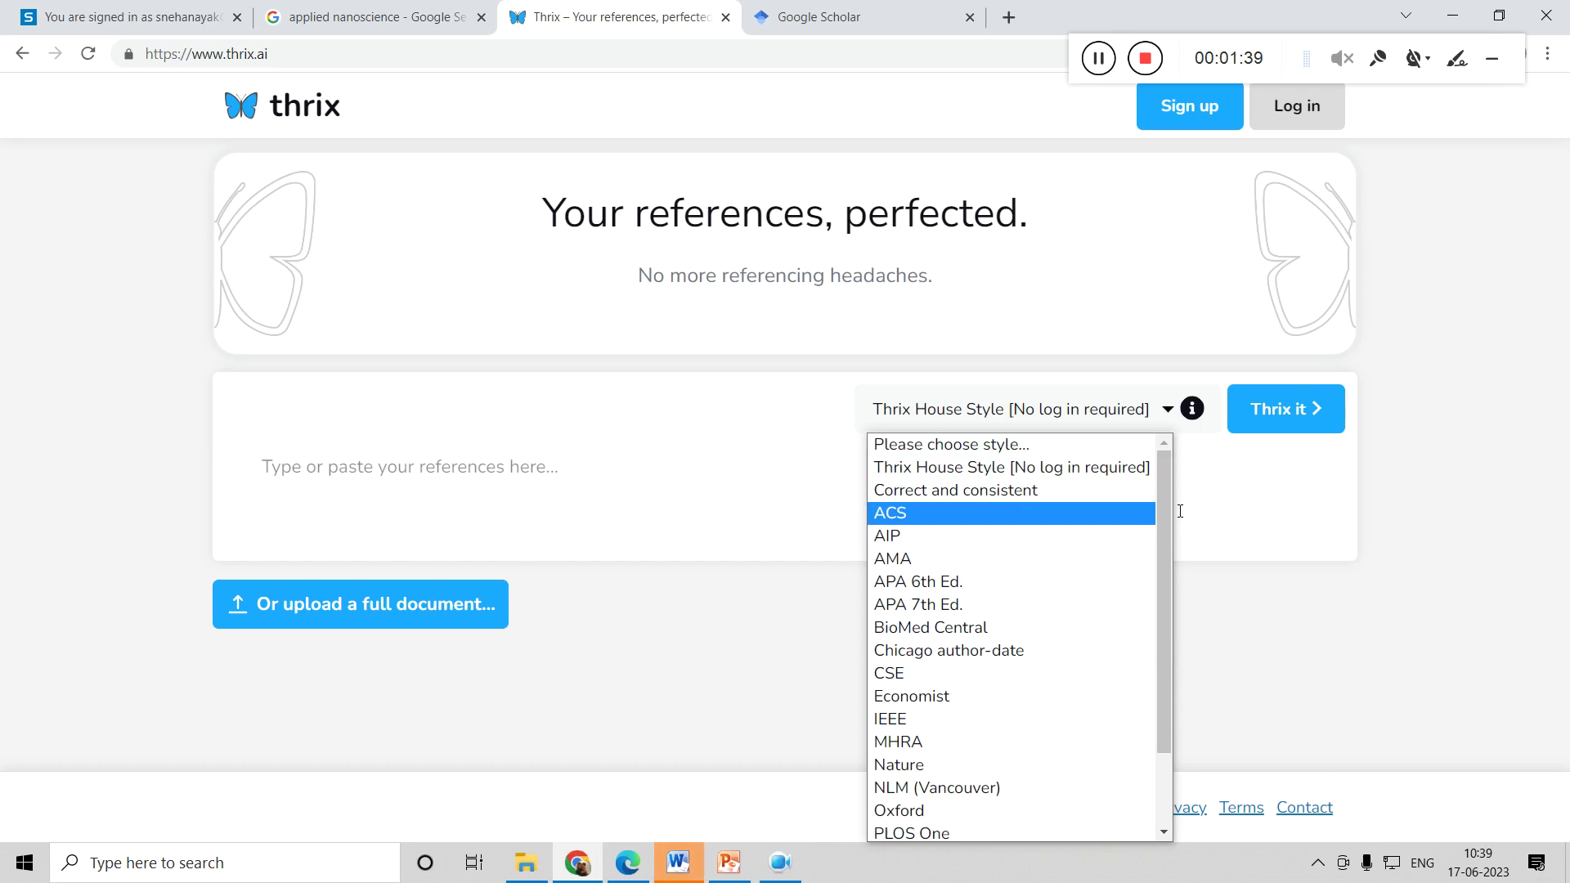
drag(1167, 513, 1174, 573)
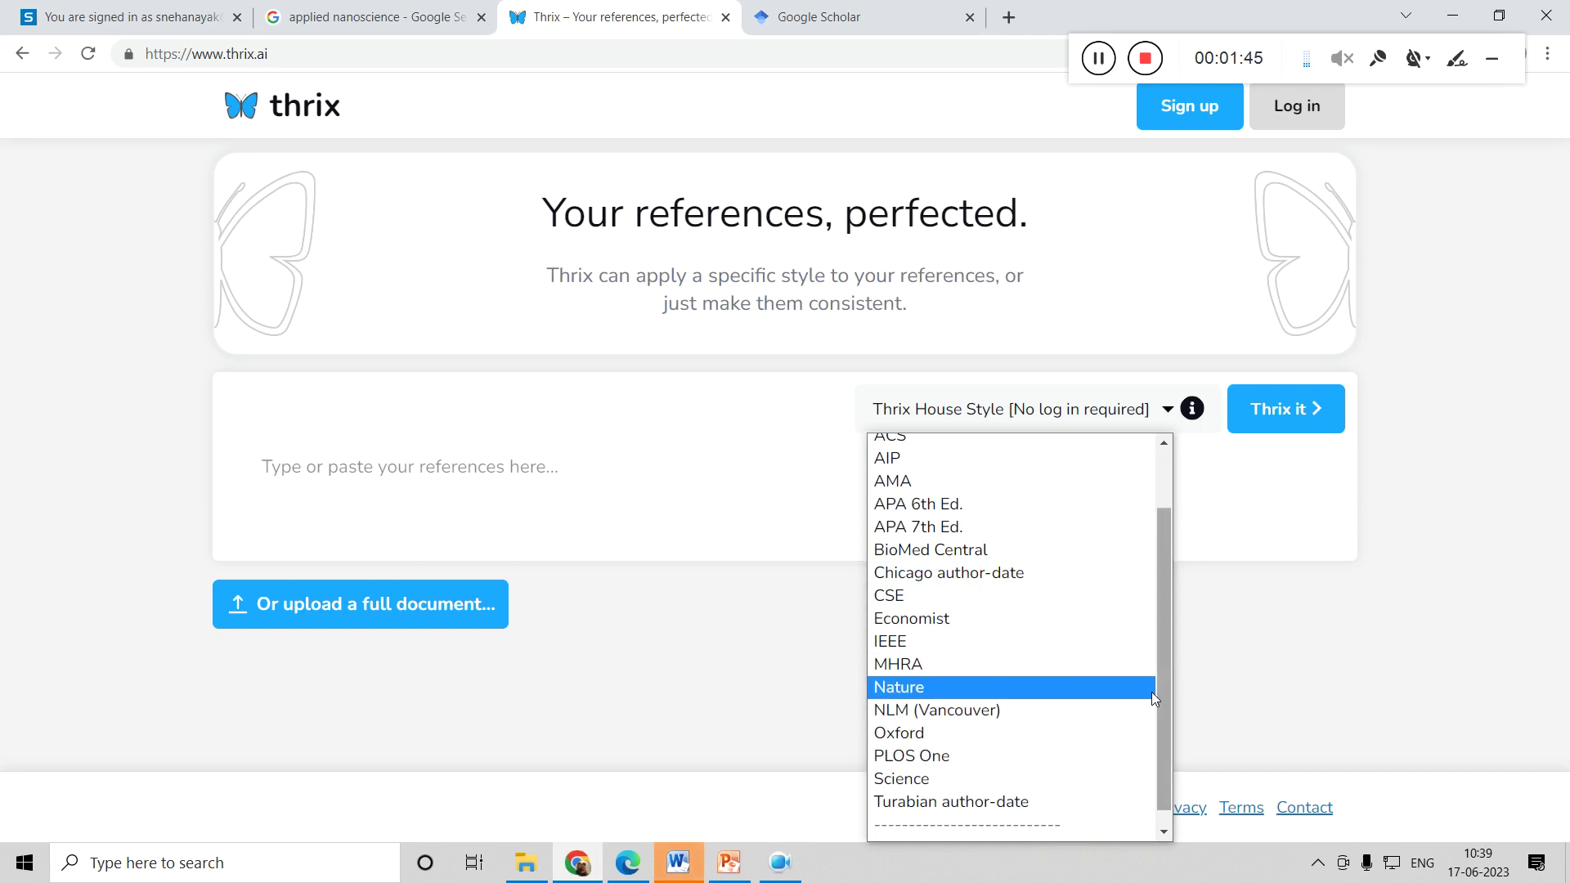
drag(1164, 674, 1162, 717)
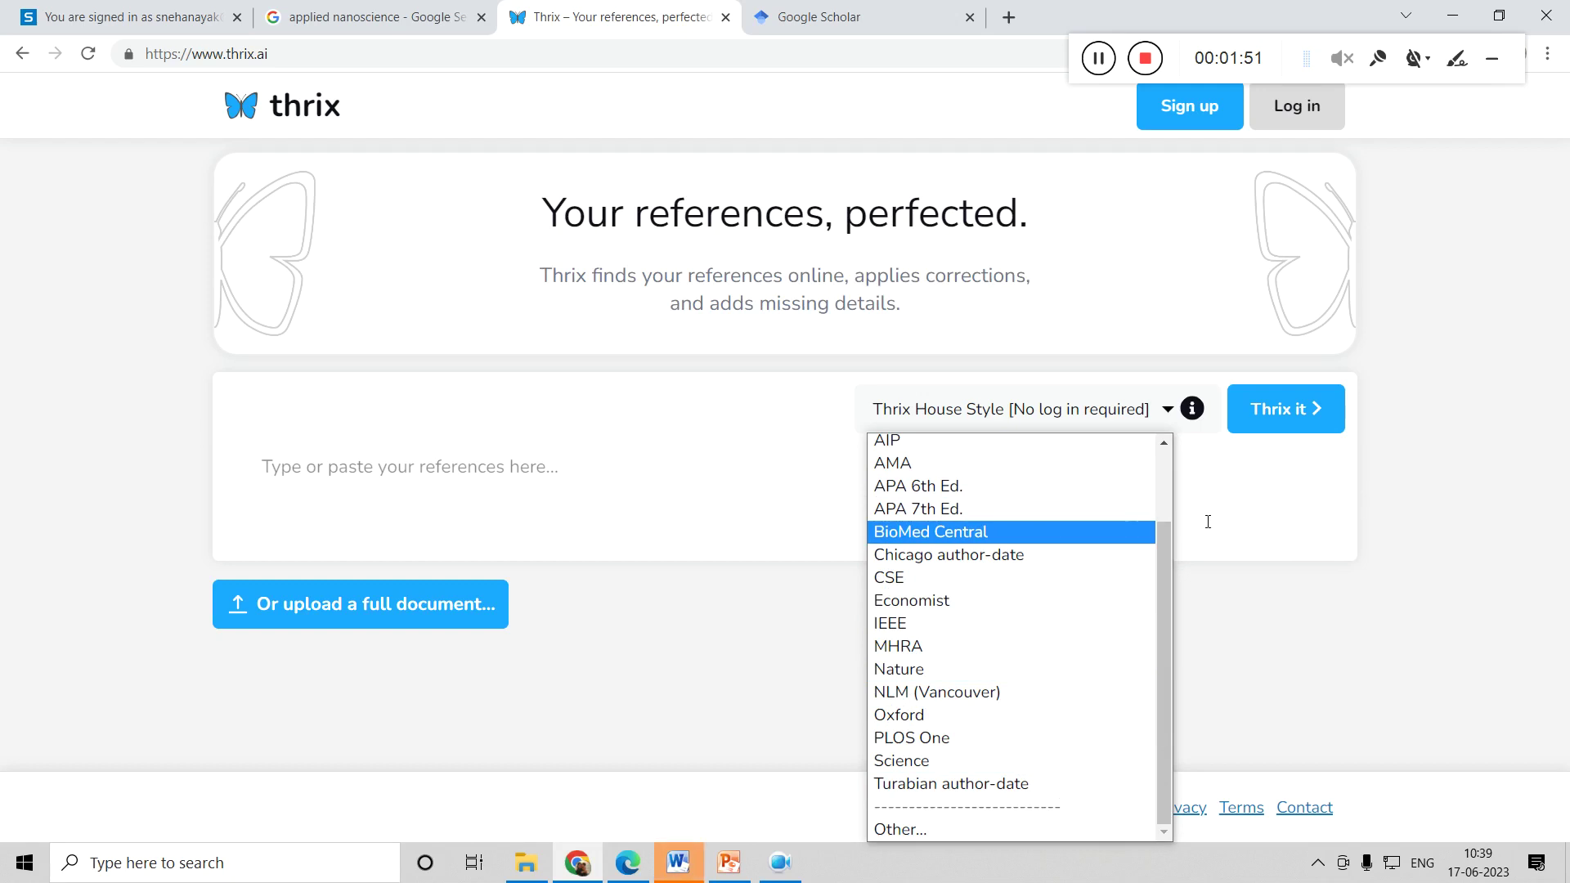
click(1243, 513)
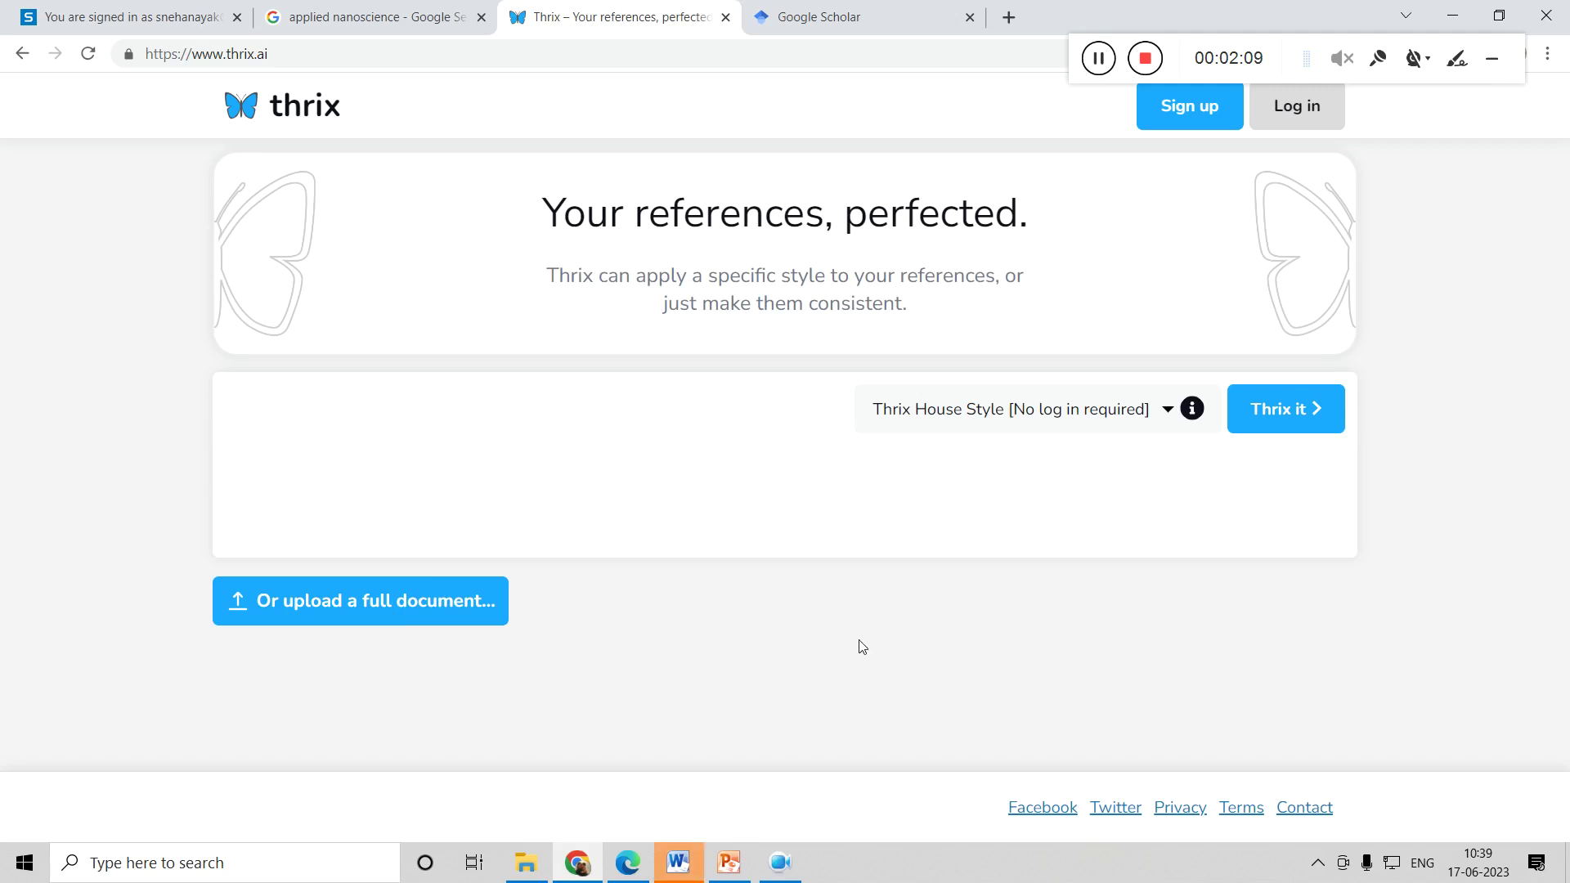
Step: Copy the first ten references from the Word document "thrix reference" and paste them into the Thrix reference box in Chrome
click(677, 862)
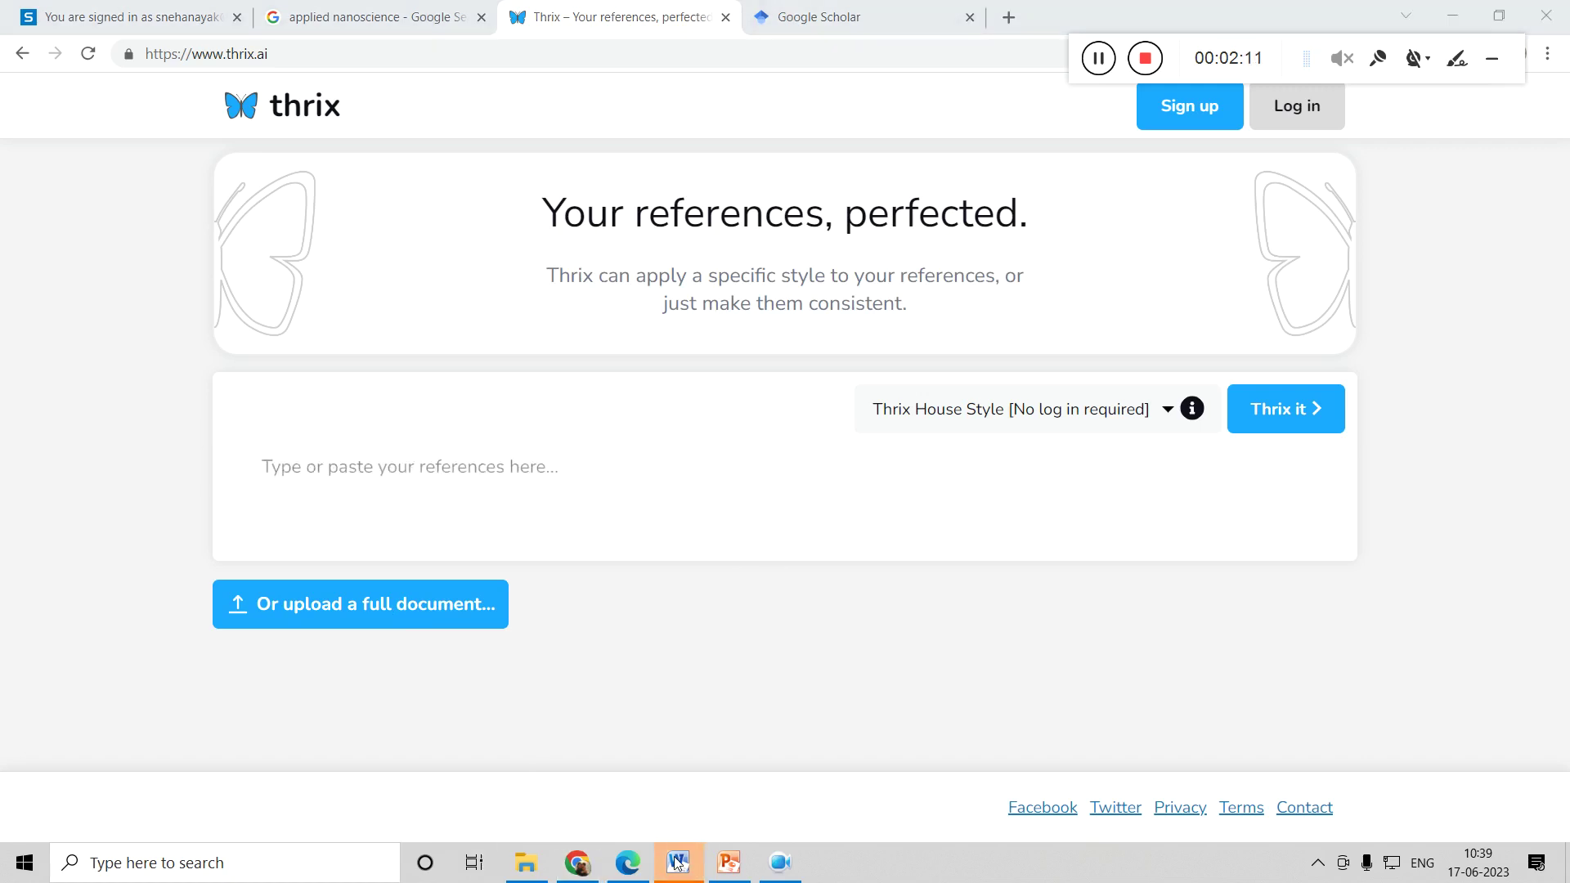
click(1019, 219)
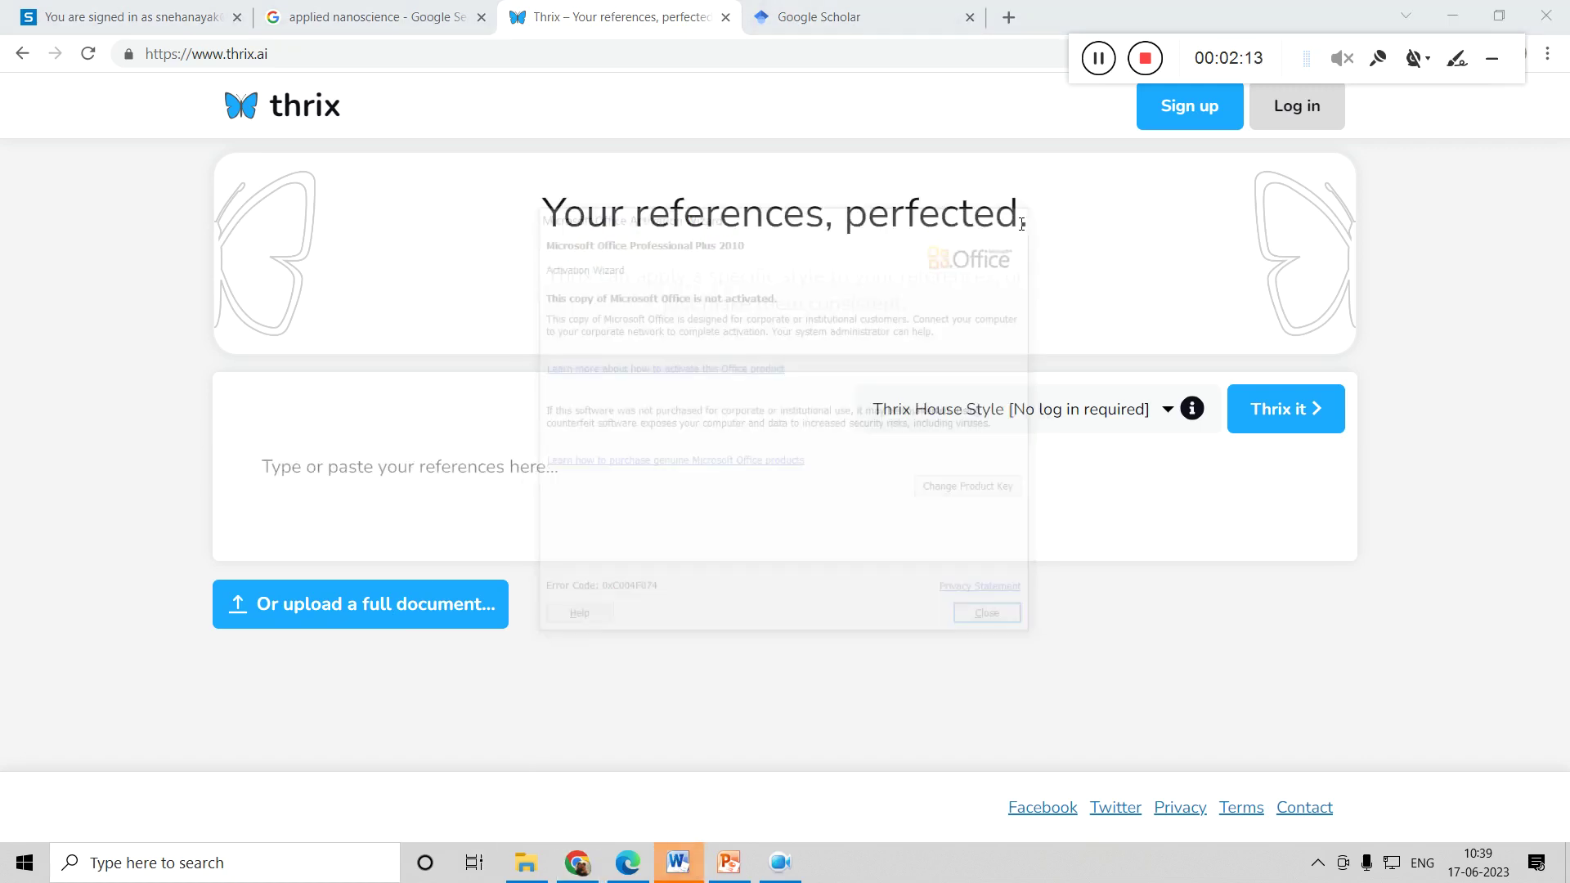
mouse_move(678, 862)
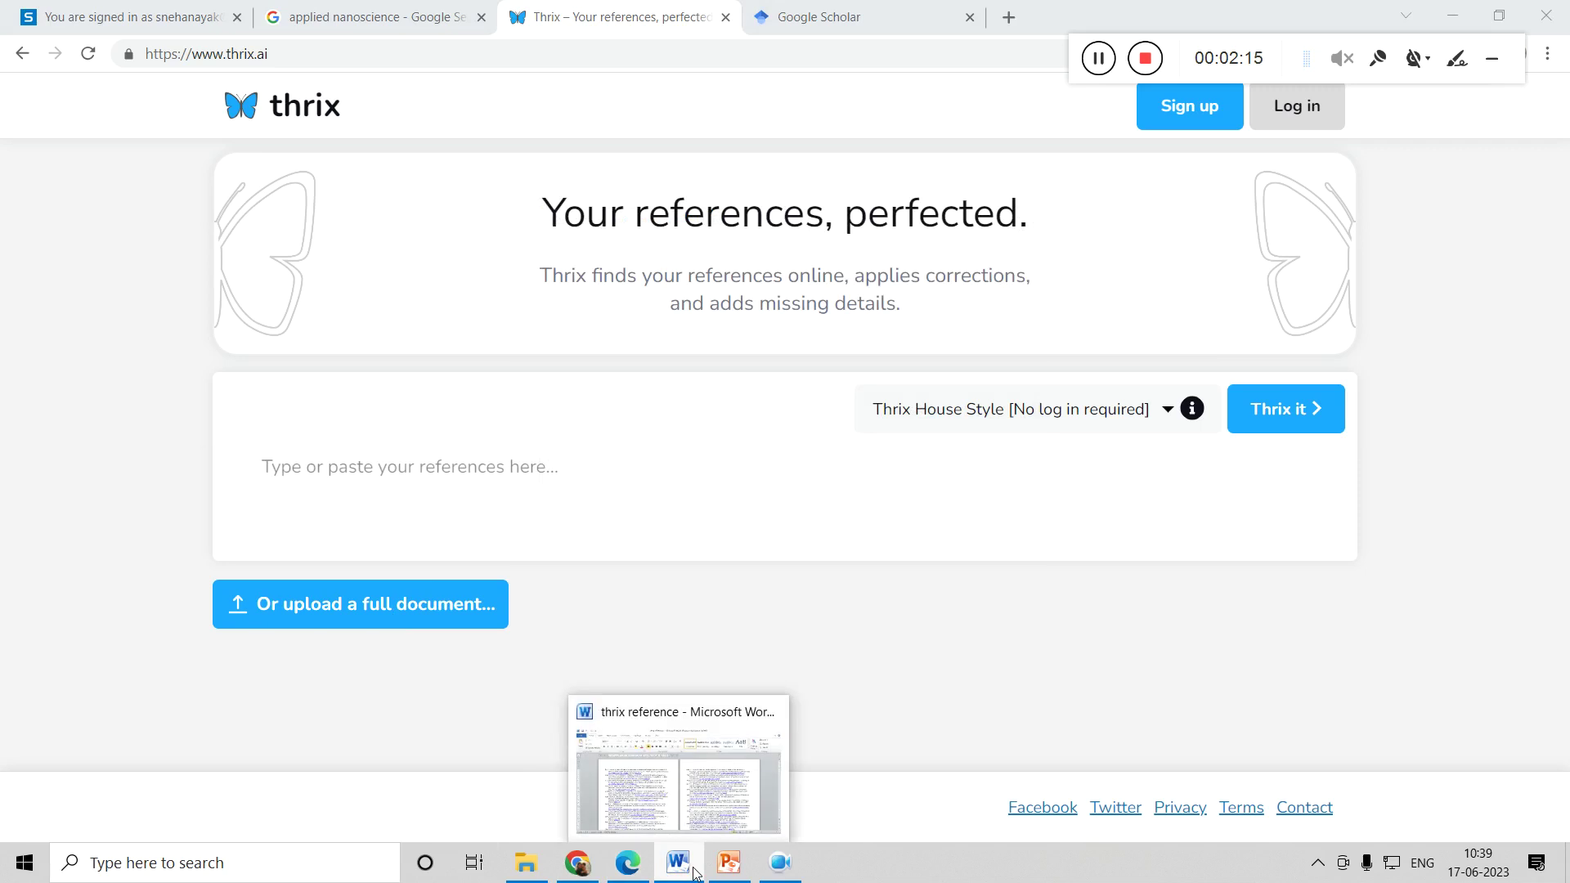
click(703, 787)
drag(312, 381, 449, 713)
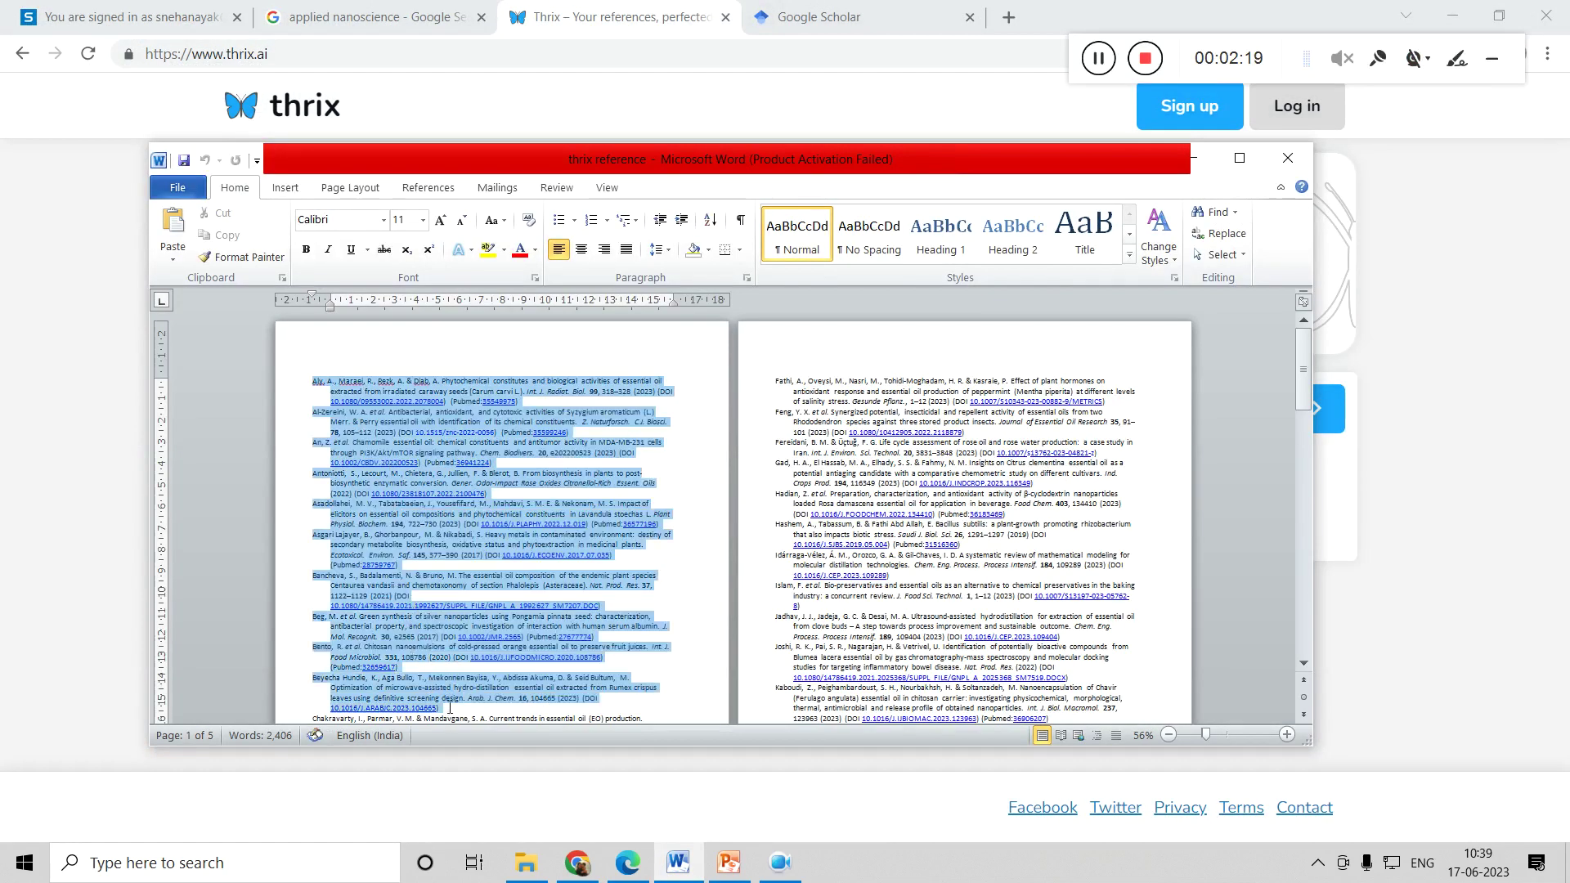
click(581, 869)
key(ctrl+v)
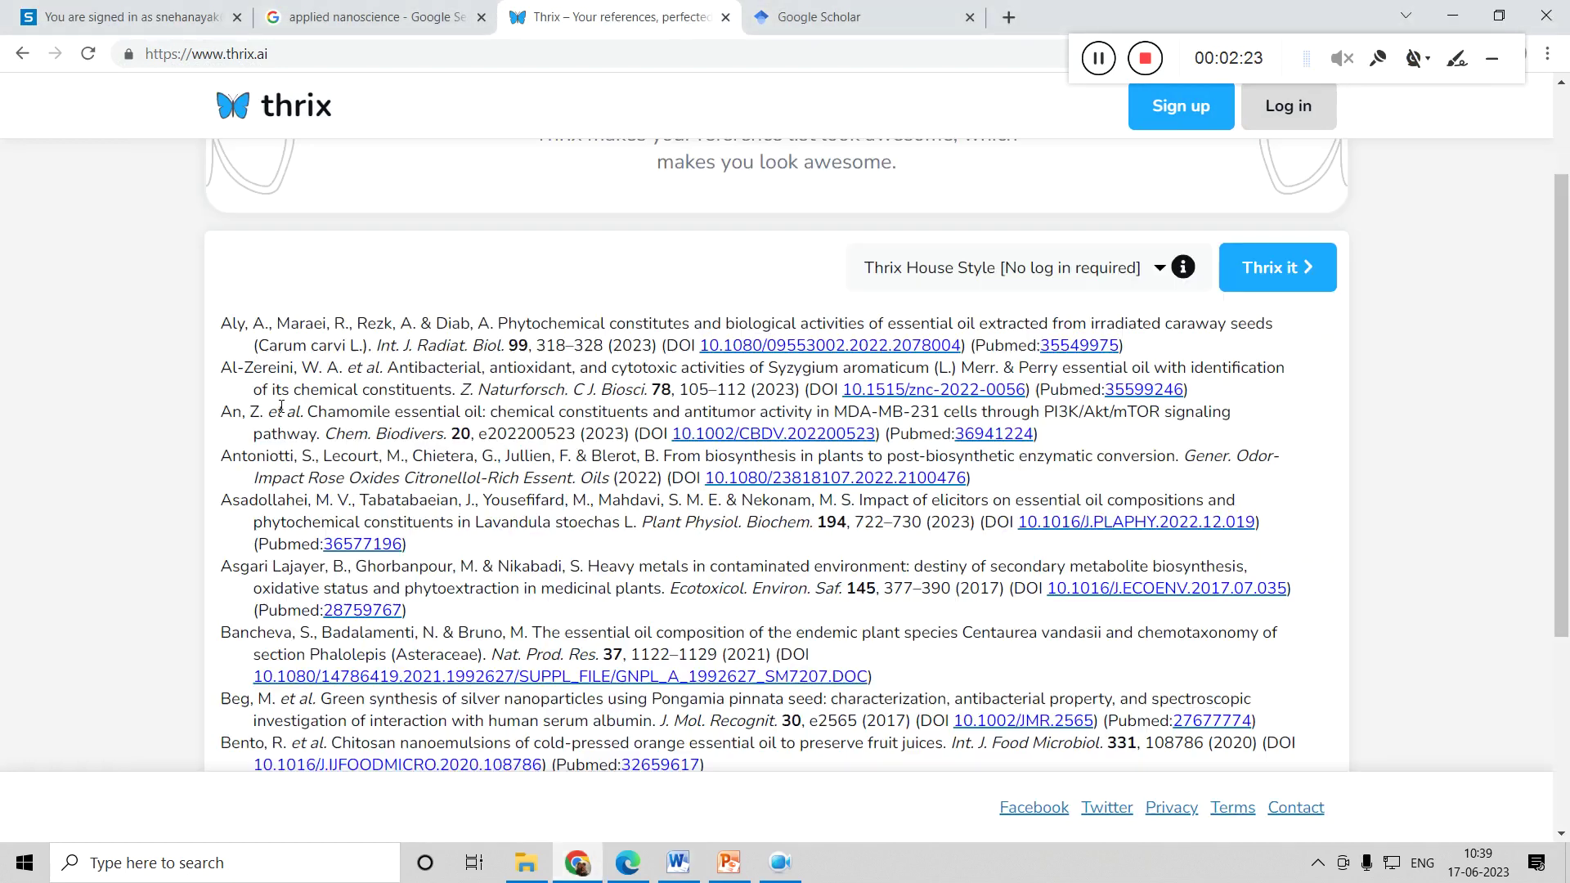
Step: Run Thrix on the pasted references with the APA 6th Ed. style, logging in with the prefilled account details
click(1156, 273)
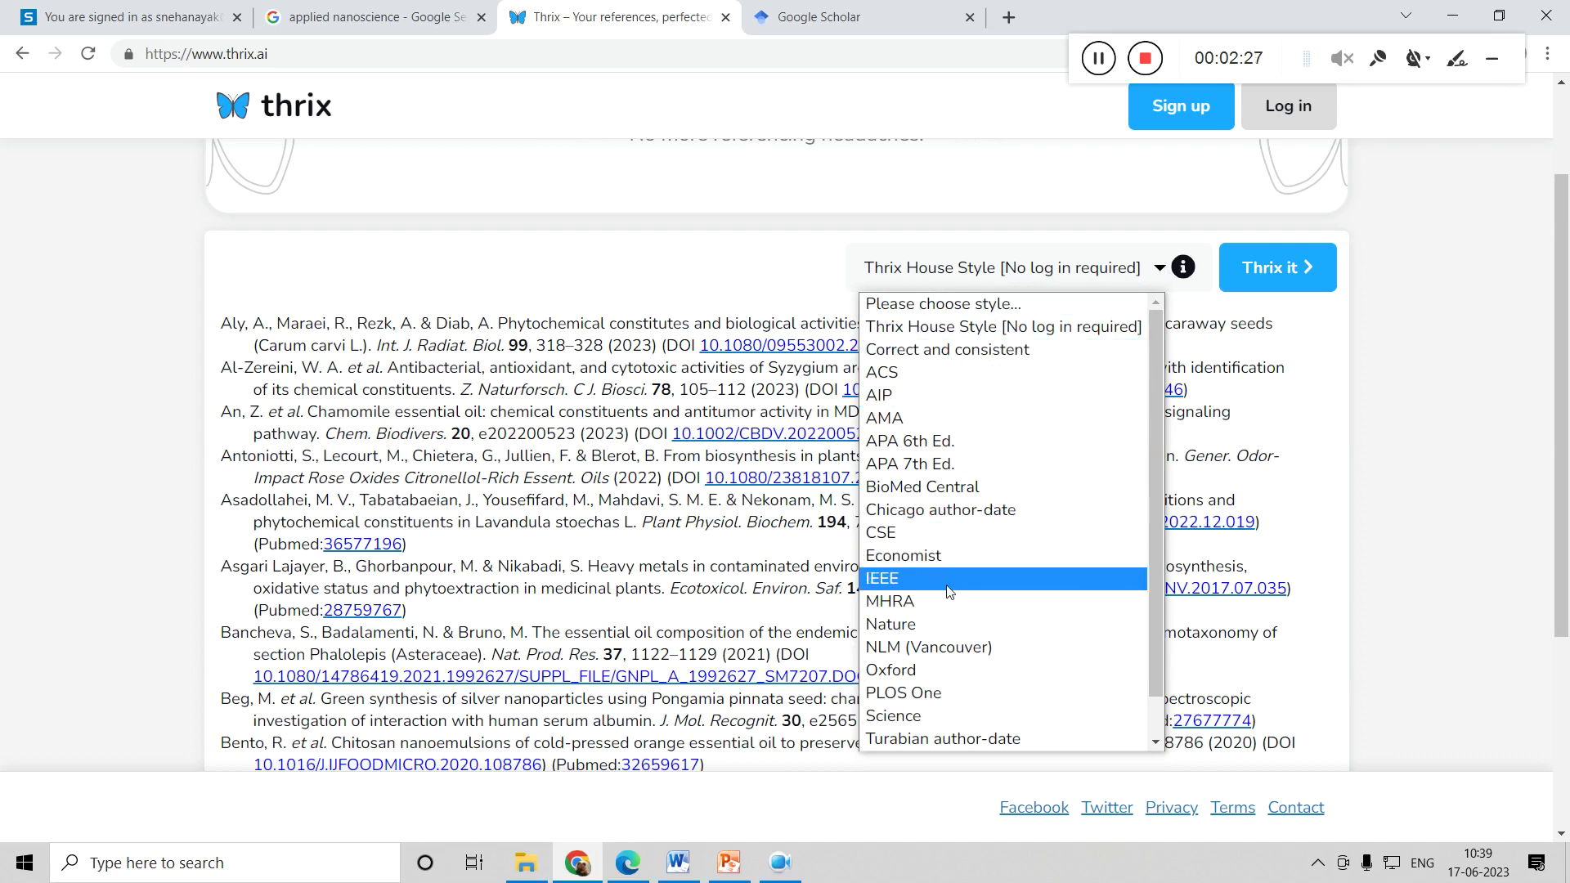
click(931, 442)
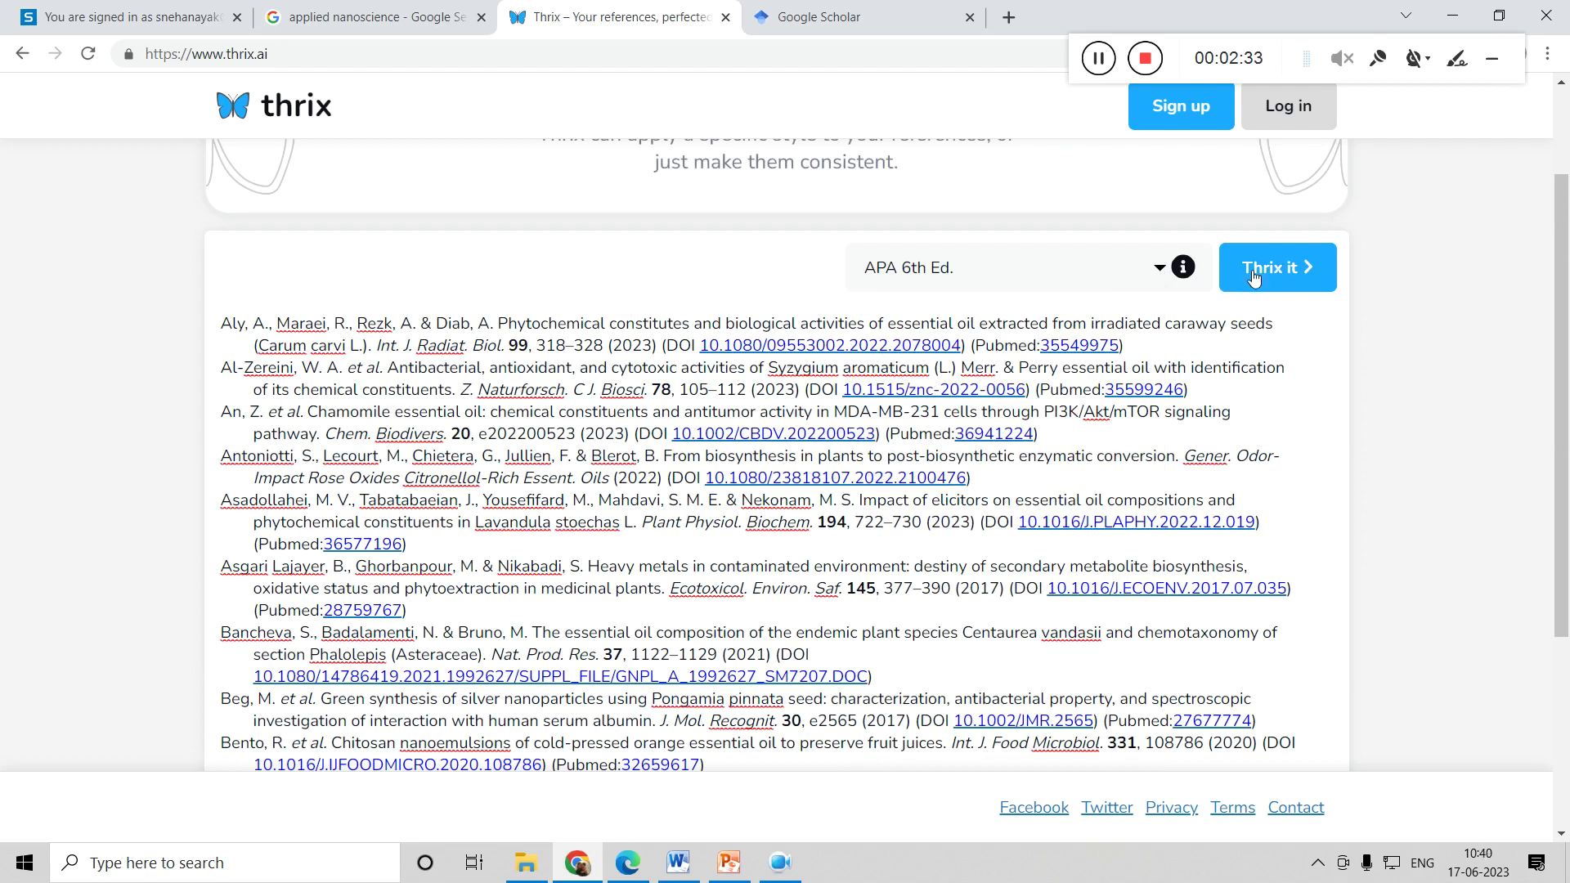
click(1278, 278)
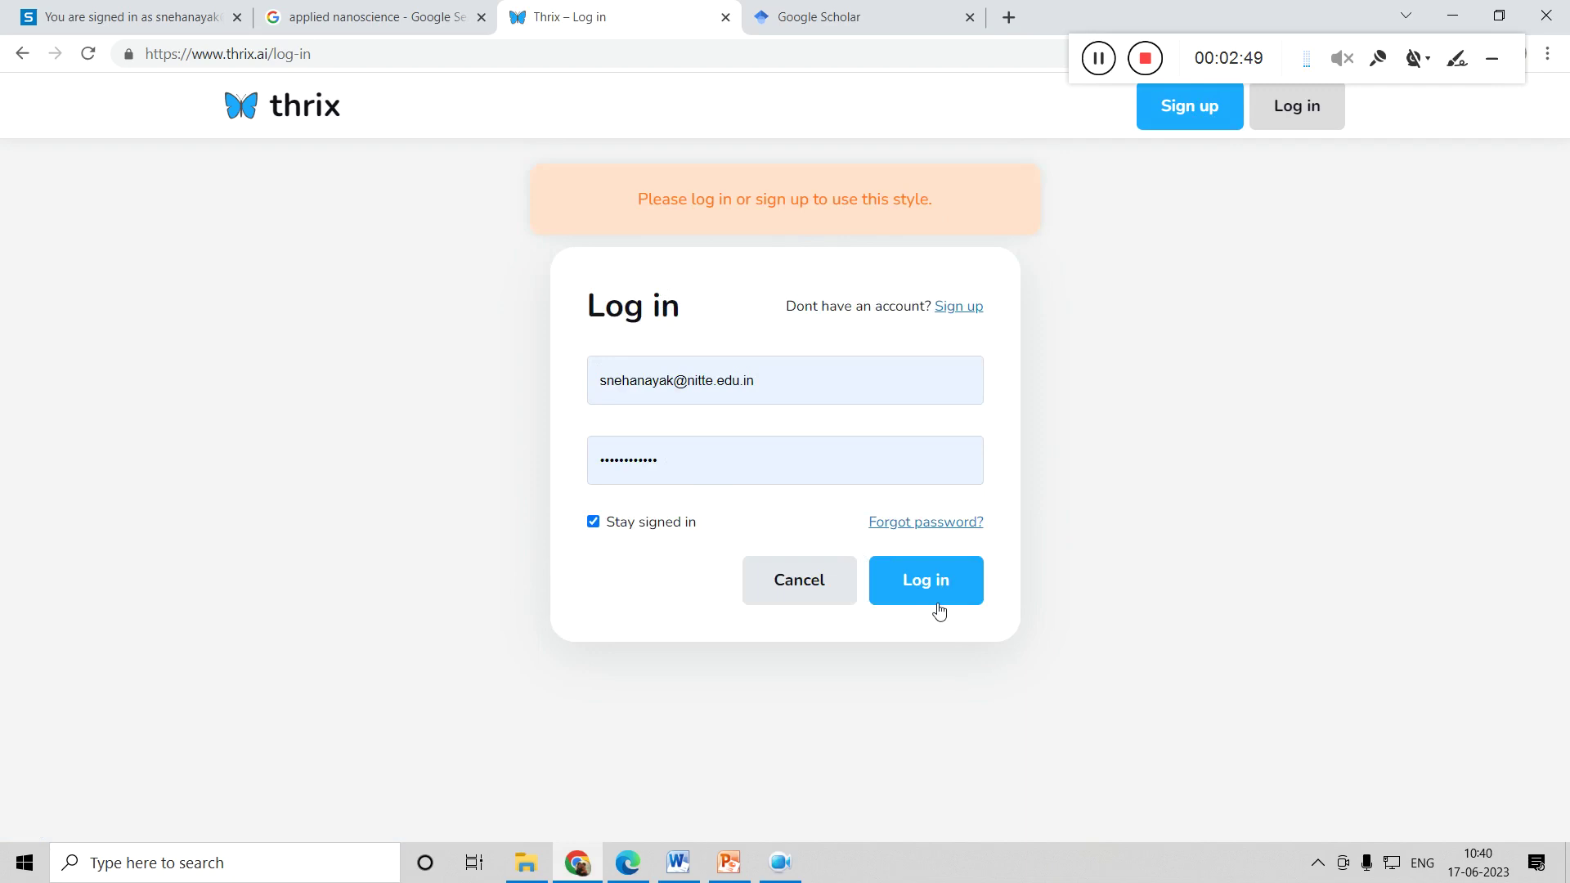
click(946, 578)
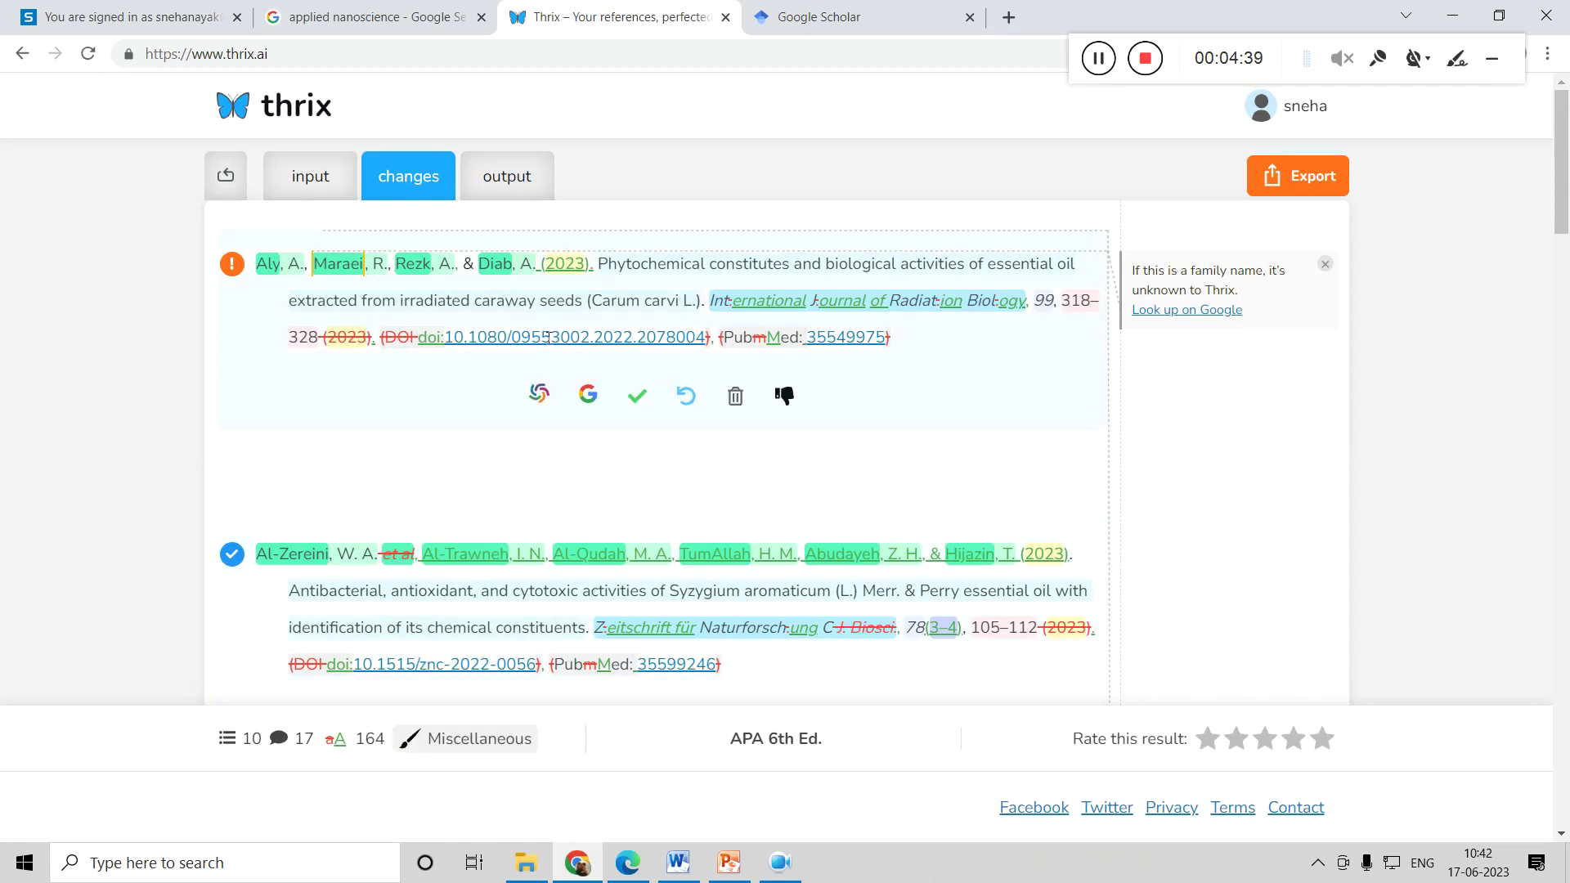
Step: Compare the original input references with the tracked changes, and review the corrections and suggestions down the list
click(302, 181)
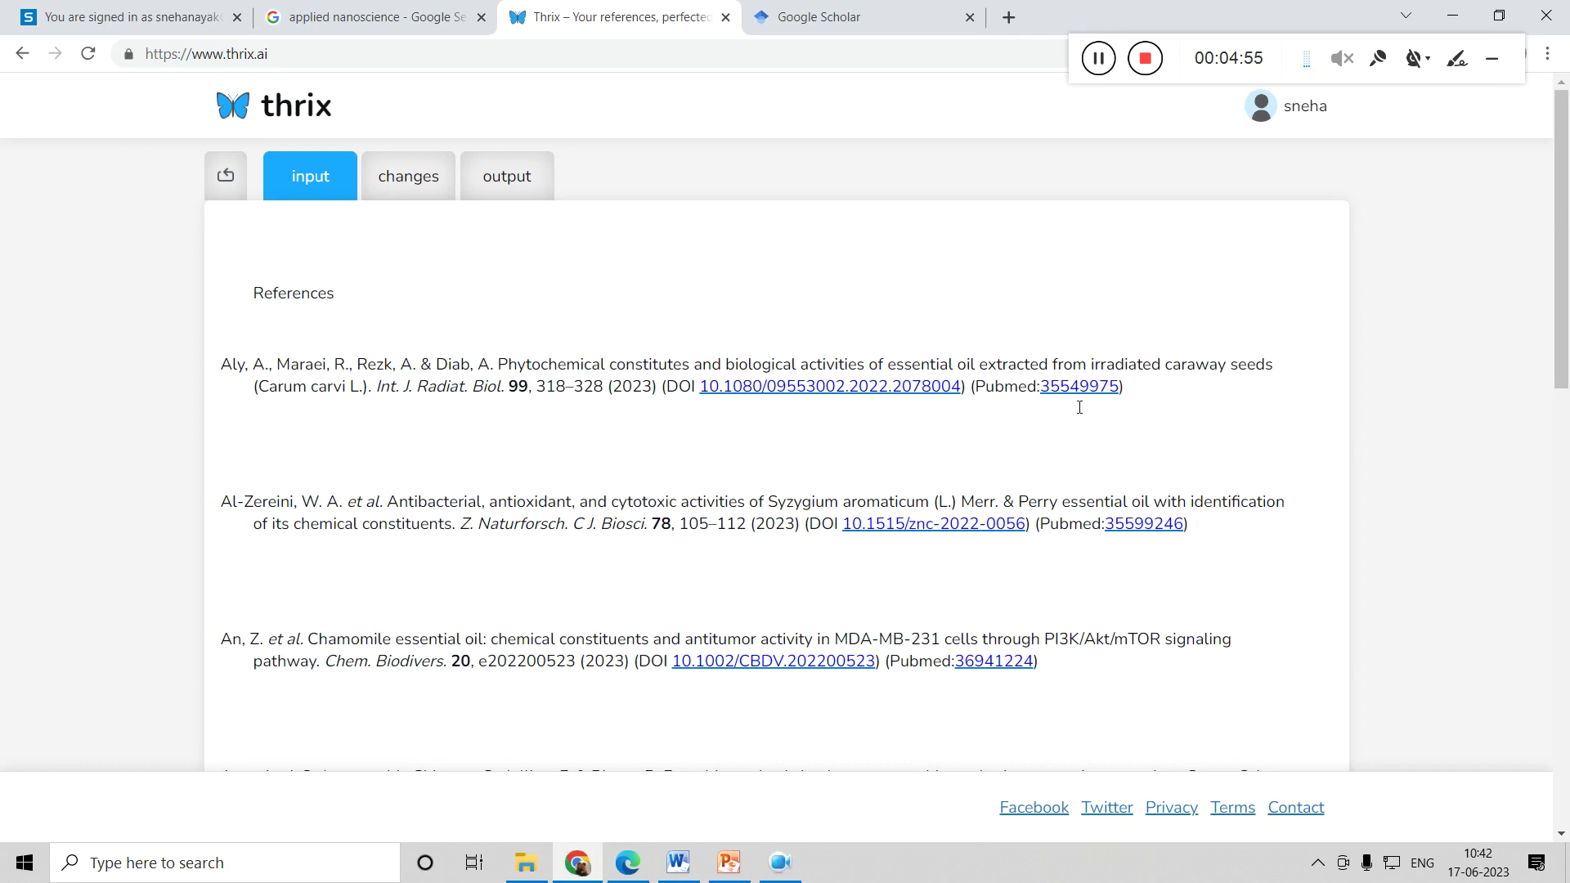
click(419, 187)
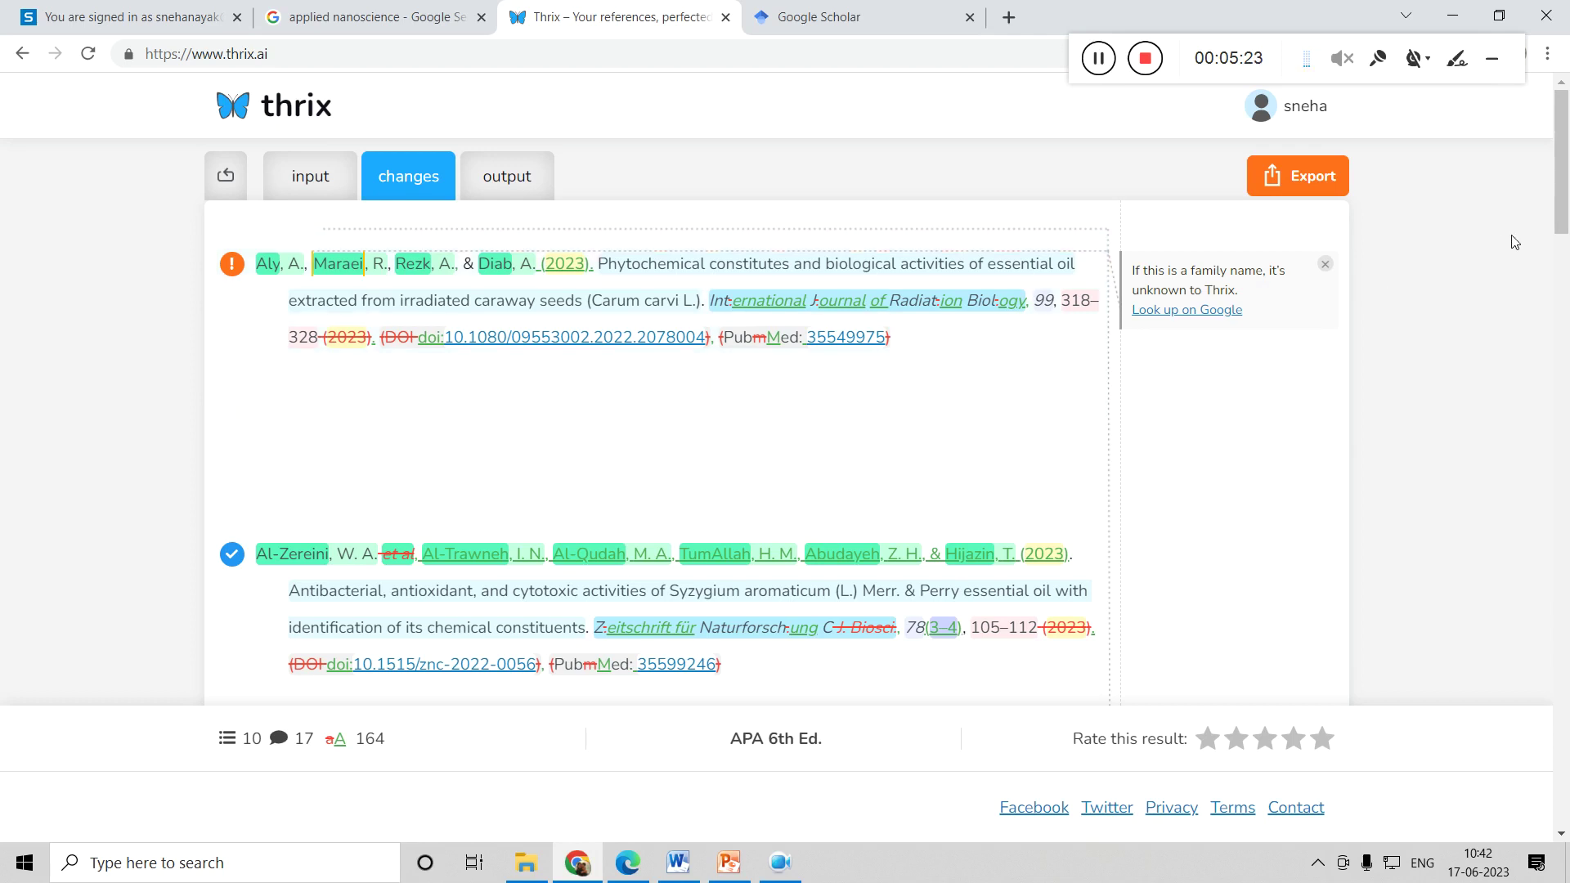
drag(1563, 206, 1566, 540)
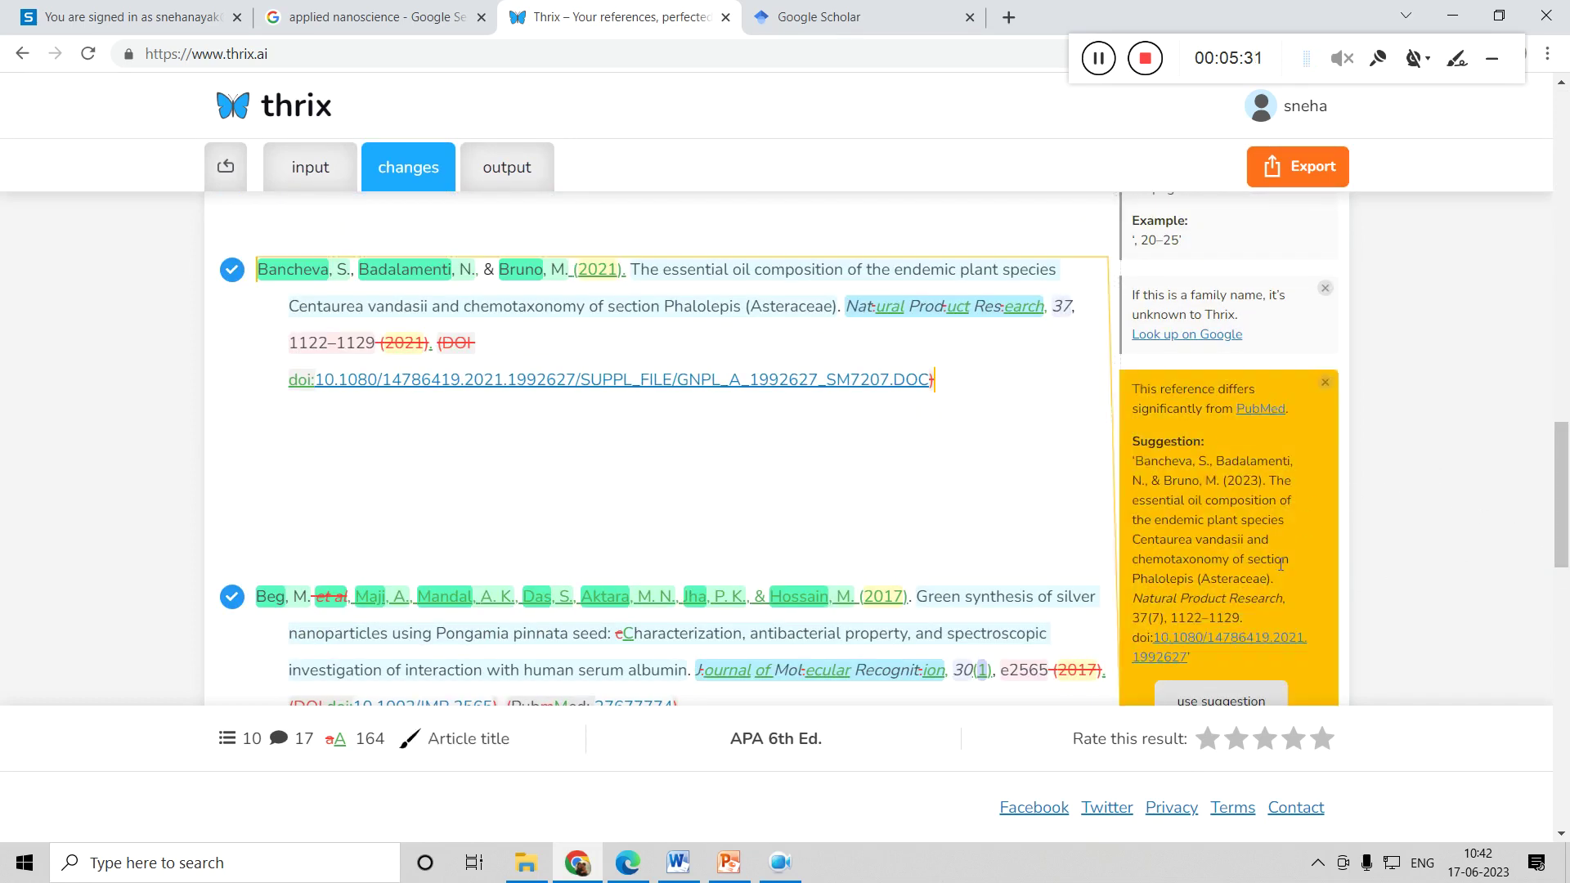
drag(1563, 466, 1563, 507)
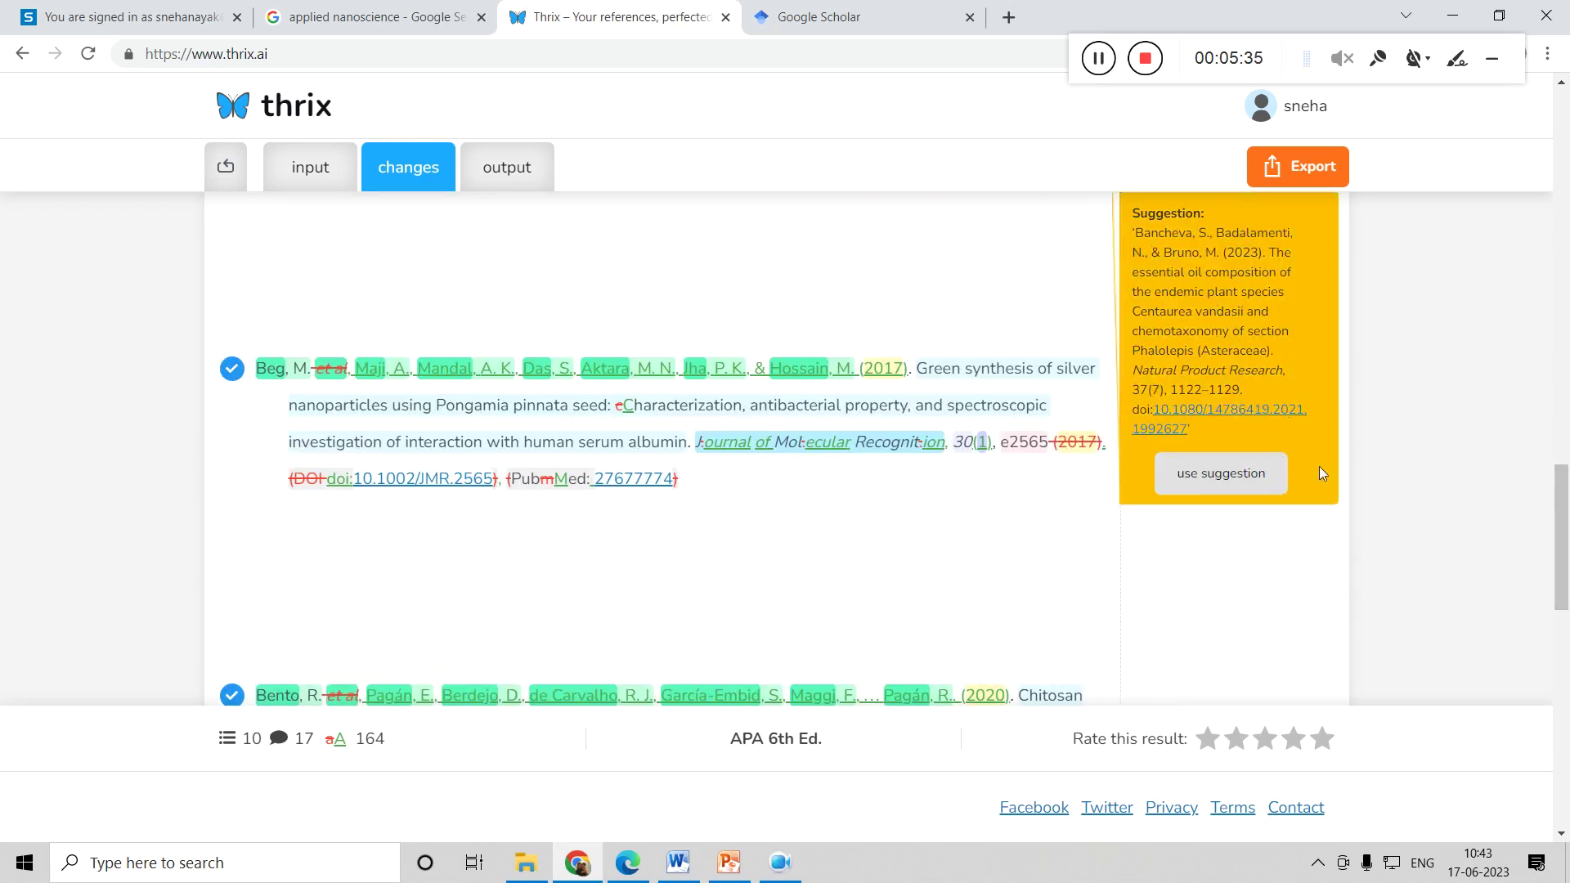
scroll(1415, 441, up, 6)
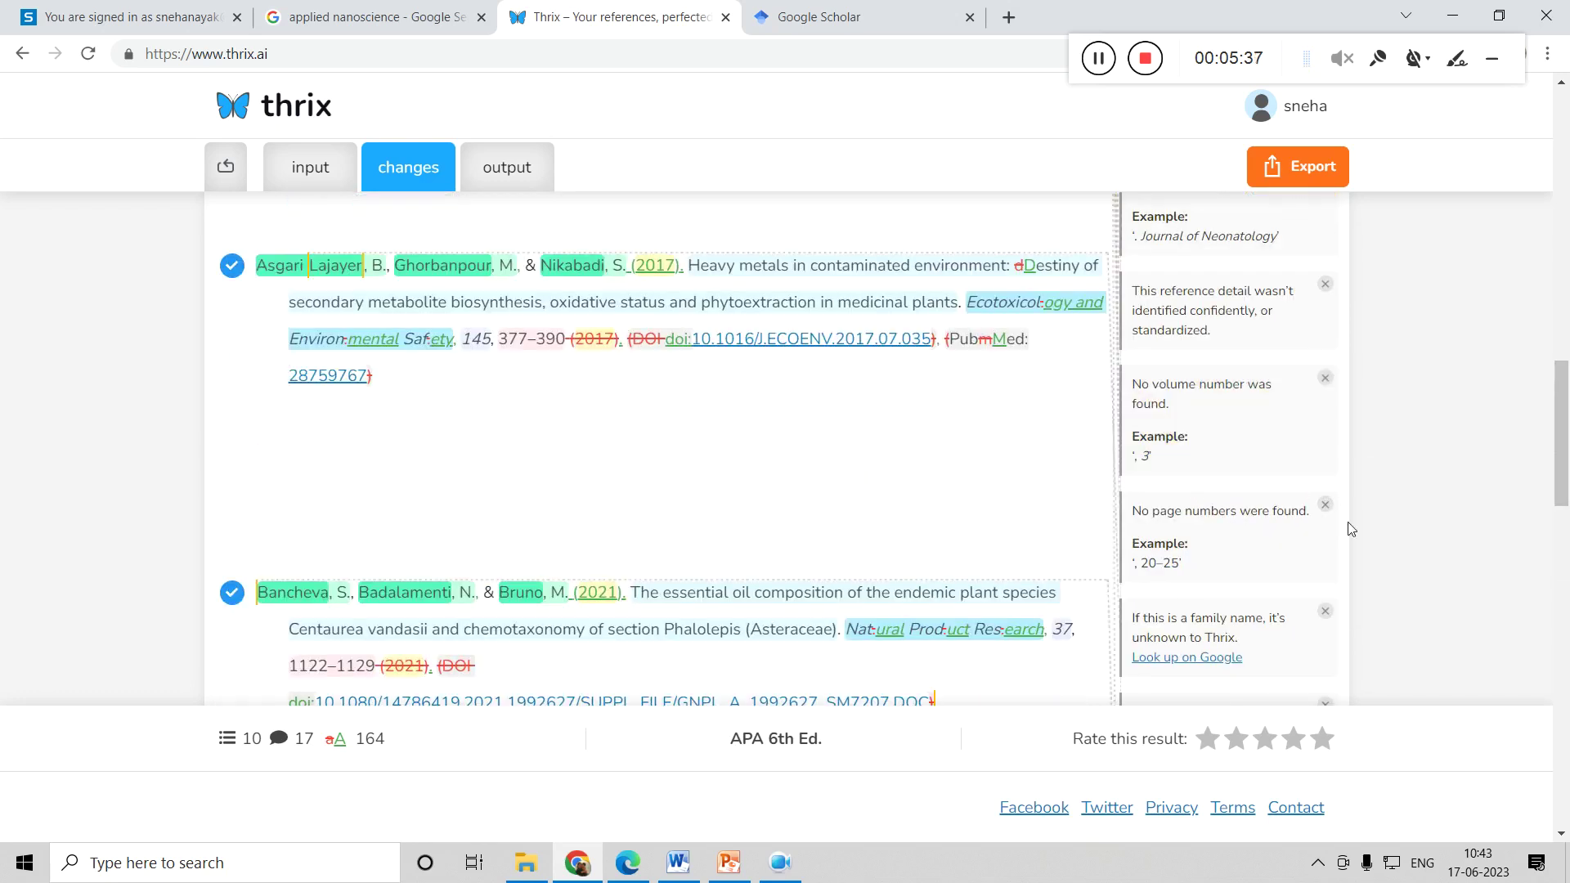
drag(1563, 405, 1566, 166)
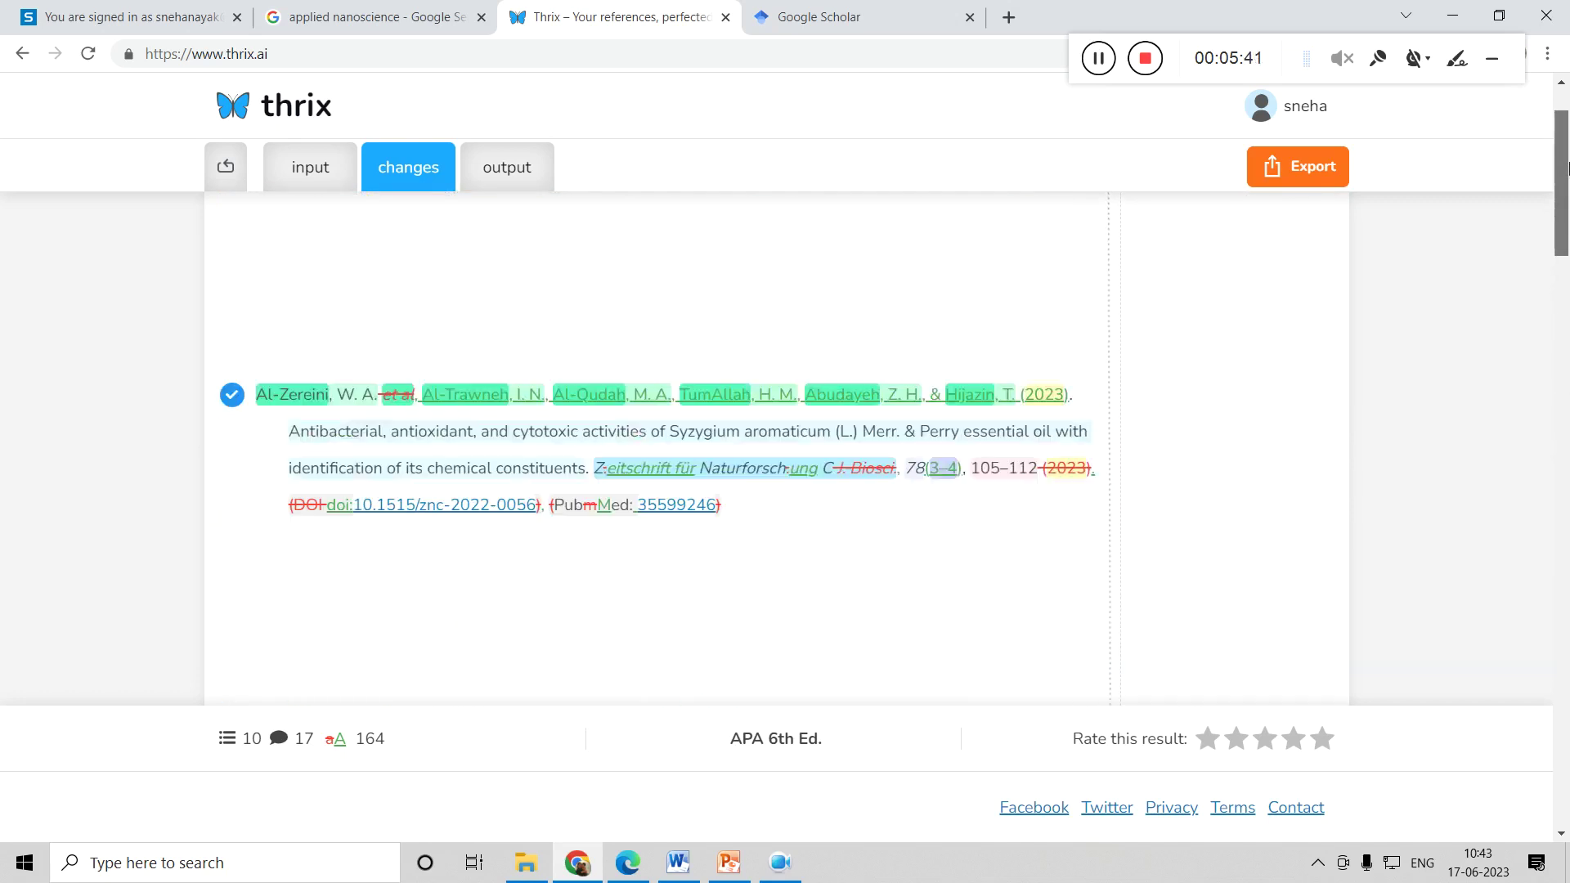
Step: Show the final formatted output of the references and export it
click(542, 168)
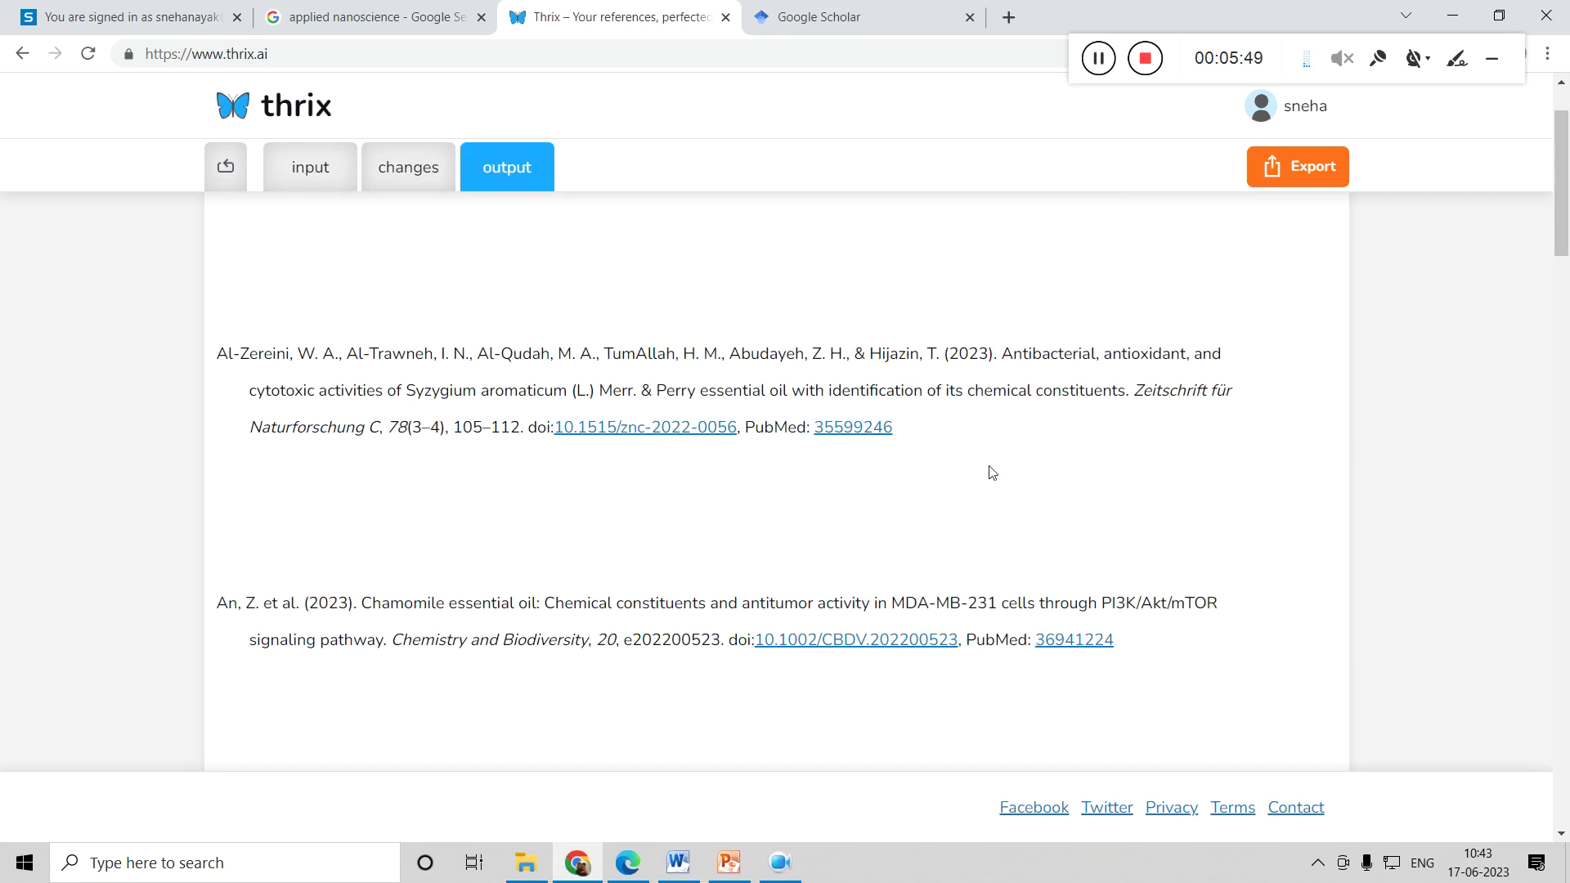
scroll(1472, 261, down, 1)
scroll(1390, 213, up, 1)
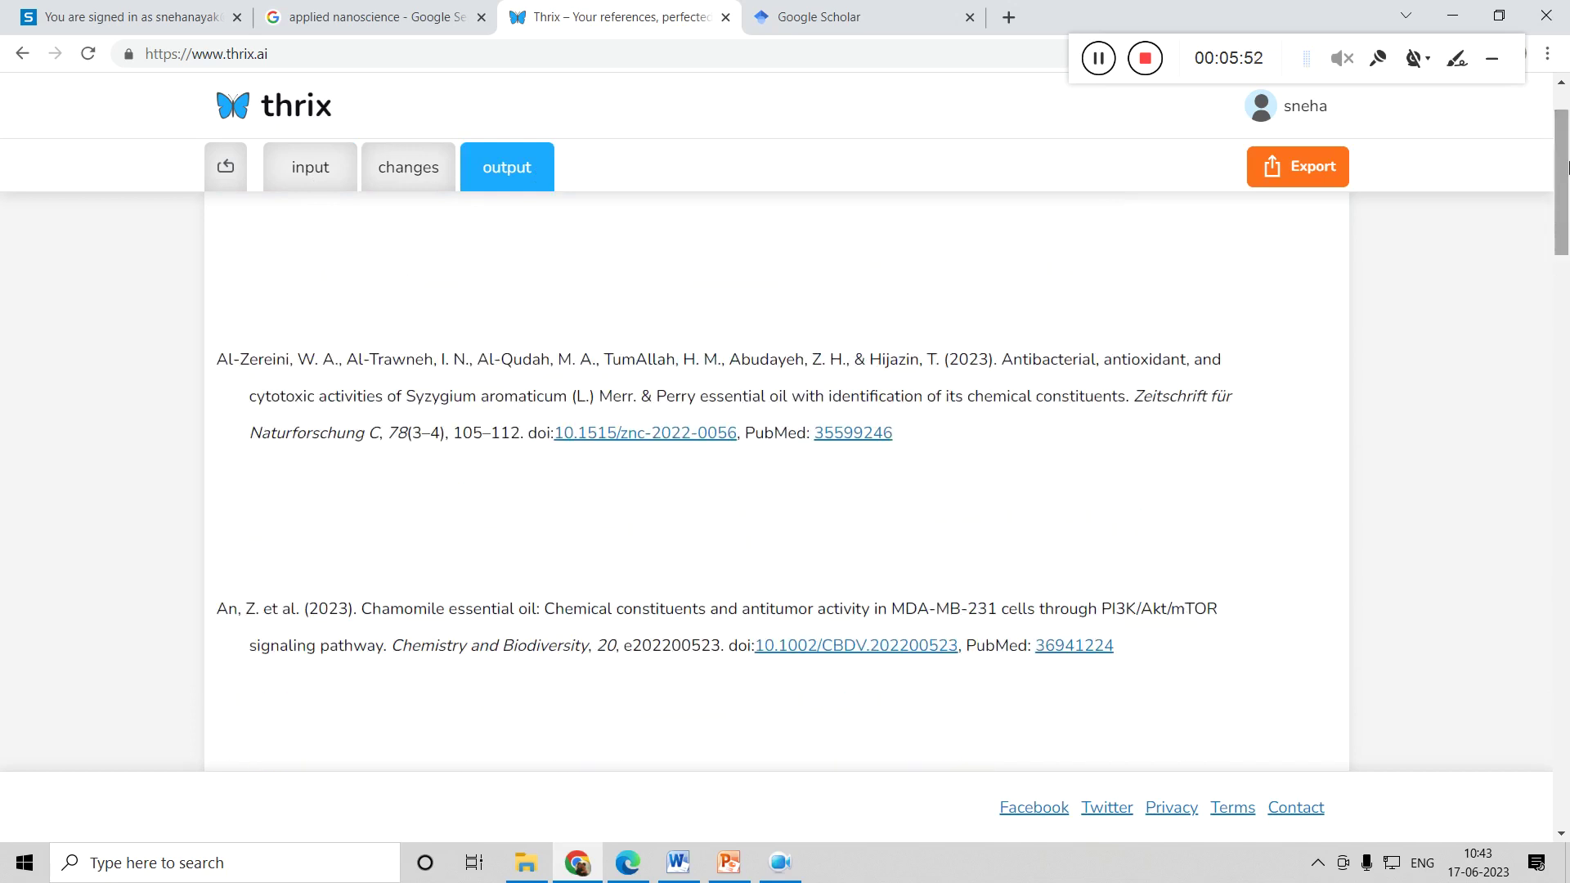
click(1315, 176)
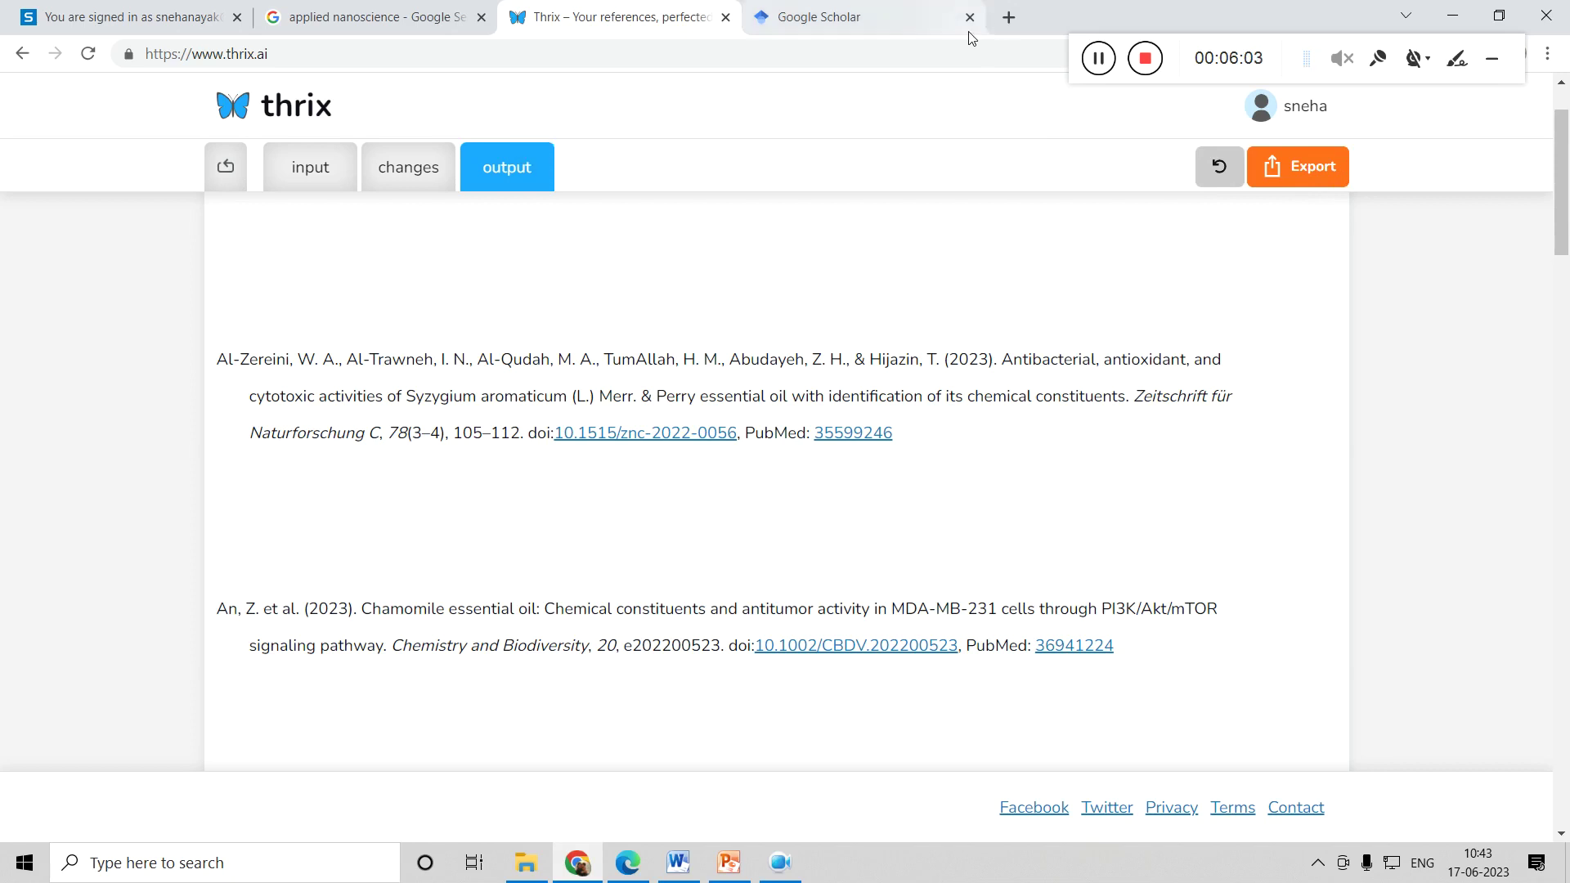
Step: Minimize the open windows and create a new Microsoft Word document on the desktop
click(1456, 9)
click(1200, 160)
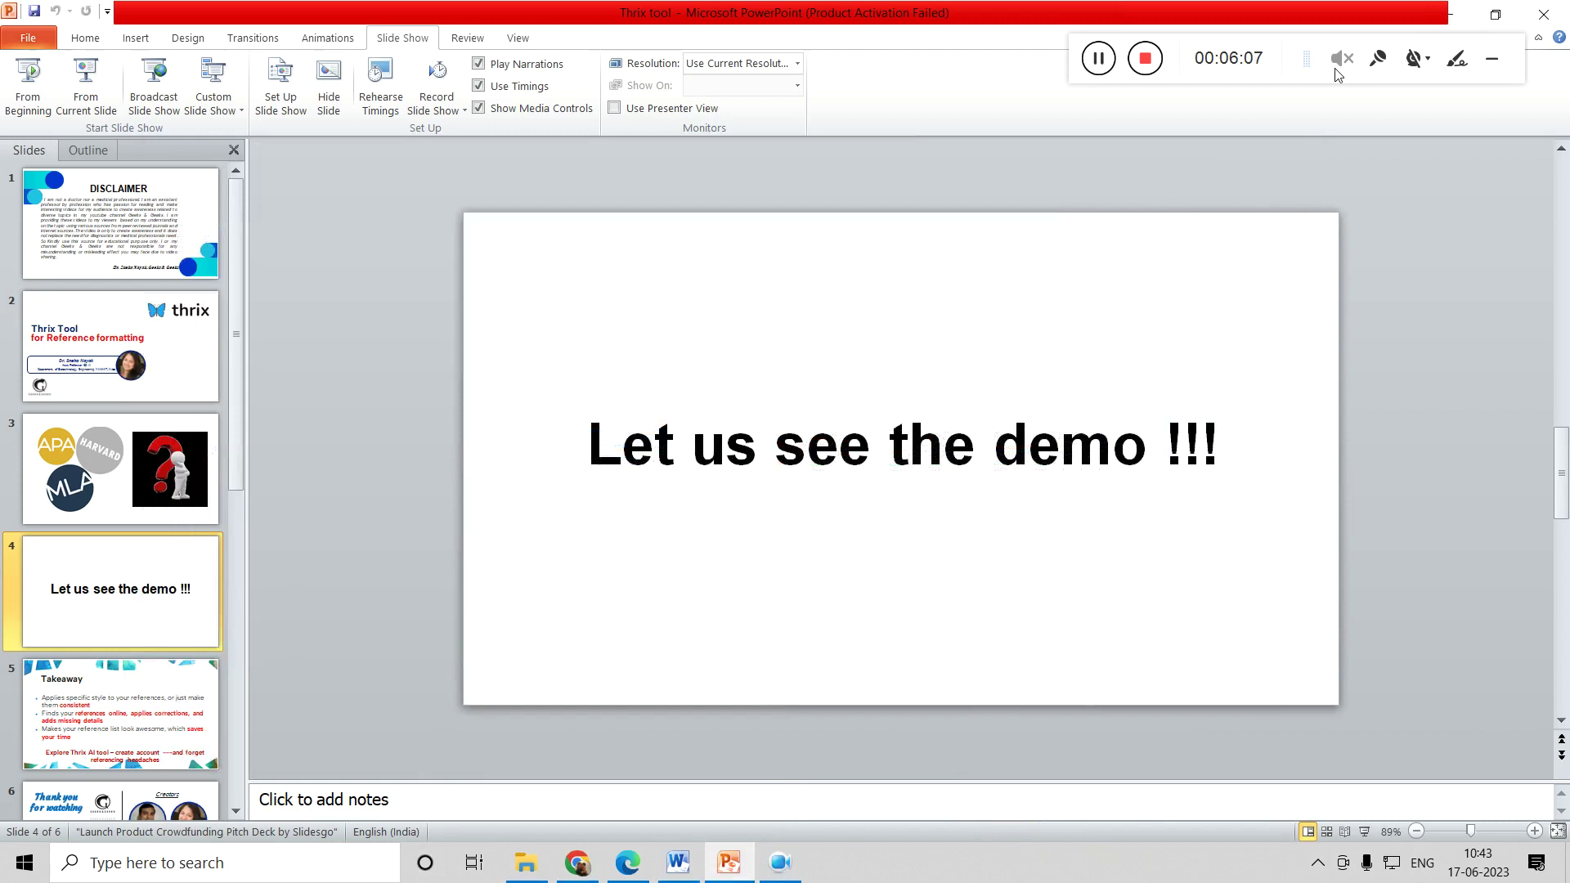
click(1453, 16)
right_click(733, 346)
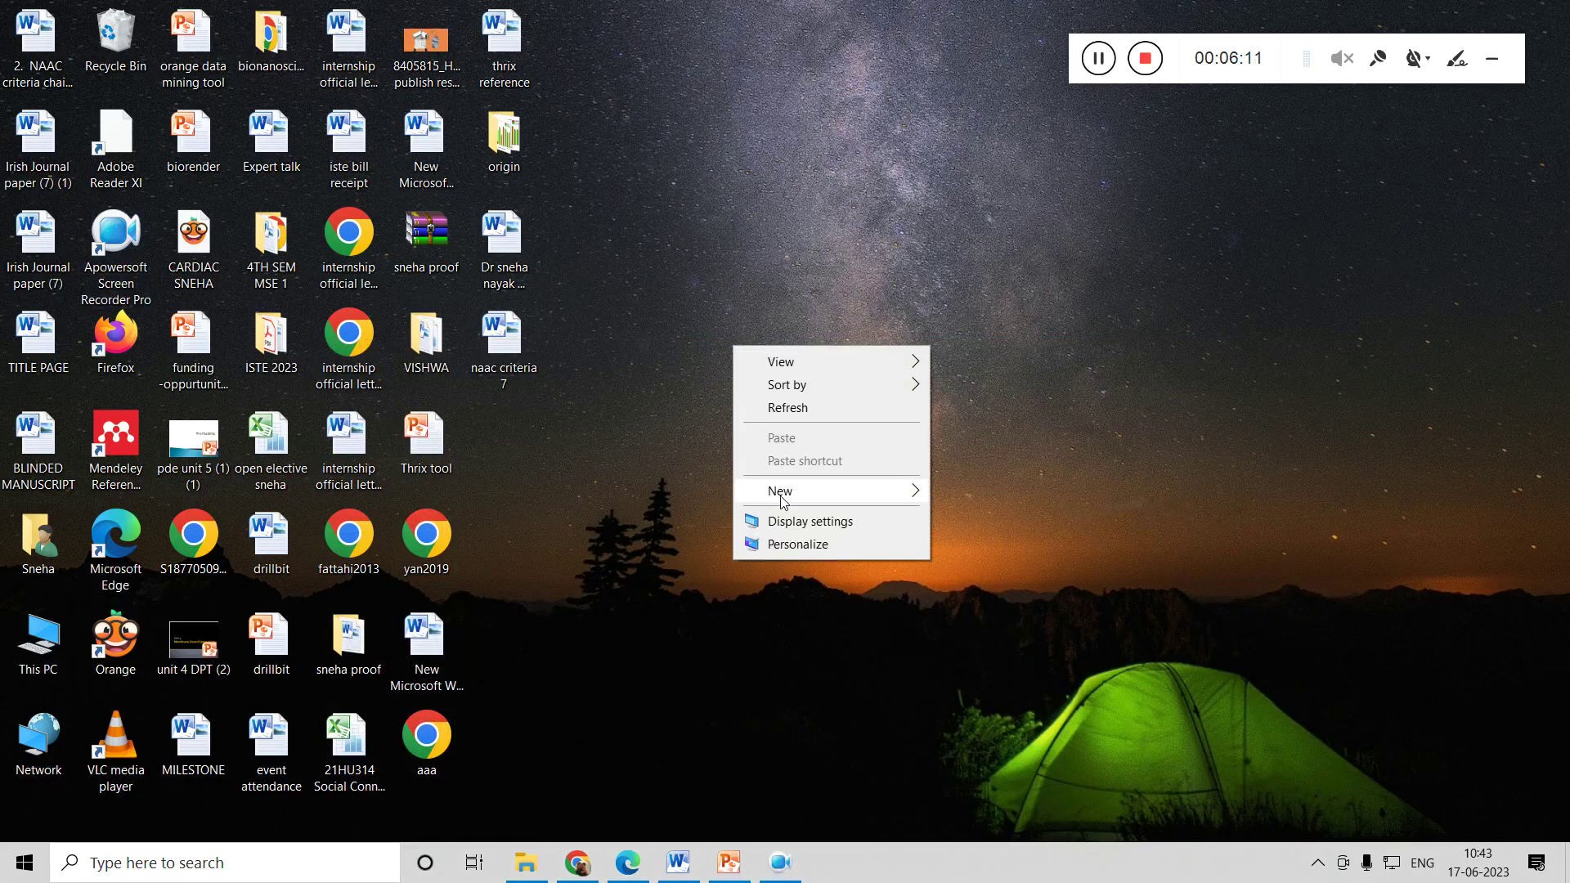
mouse_move(801, 497)
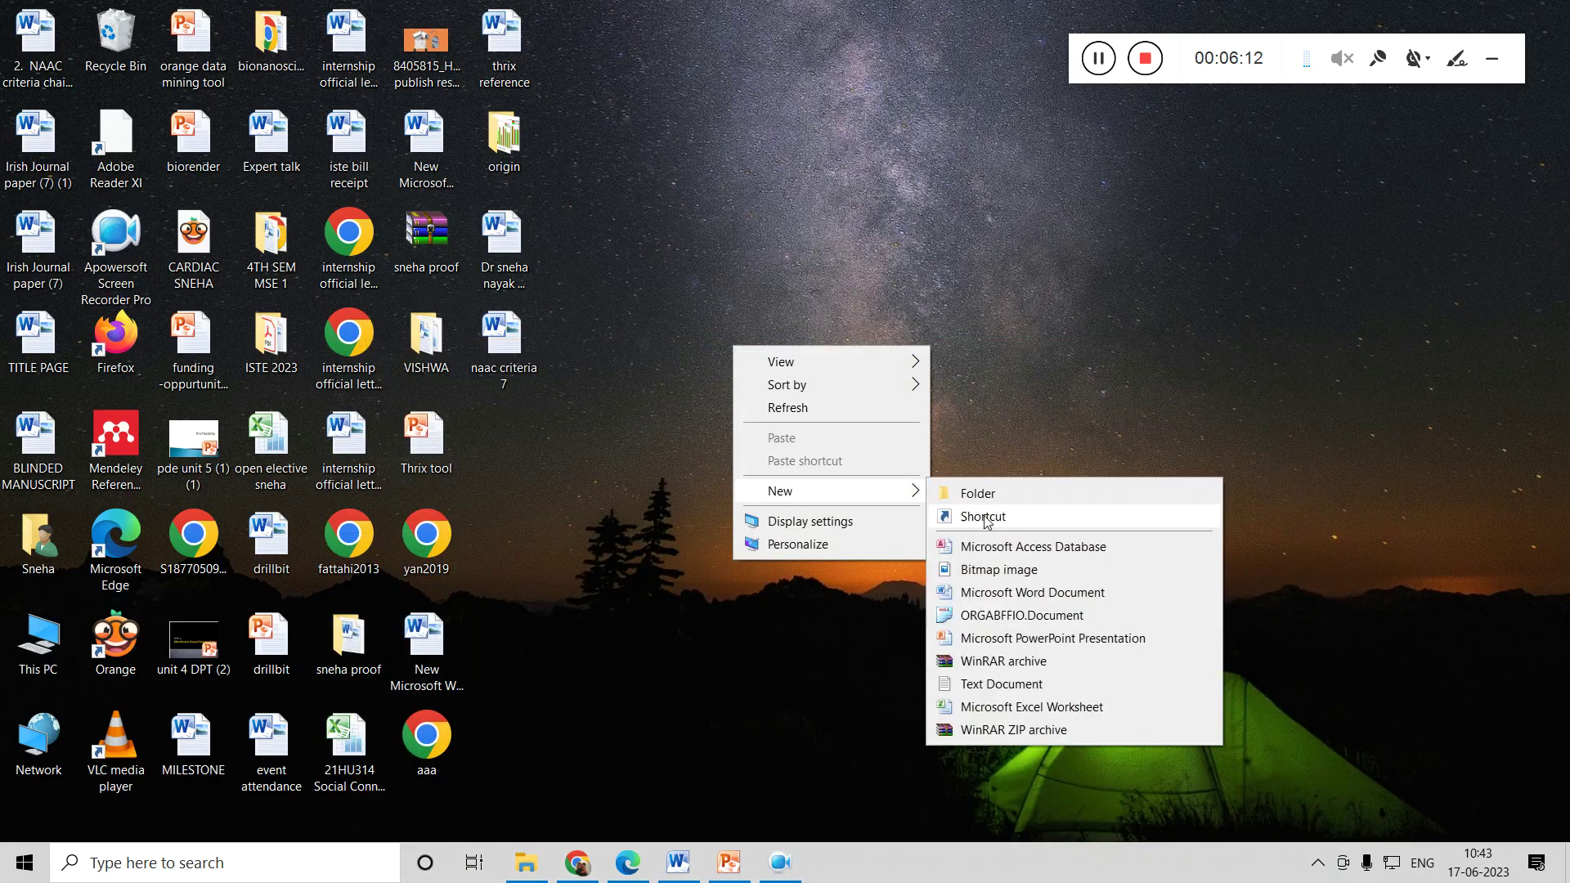
click(1013, 595)
Step: Open the new Word document and paste the exported APA references into it
click(493, 428)
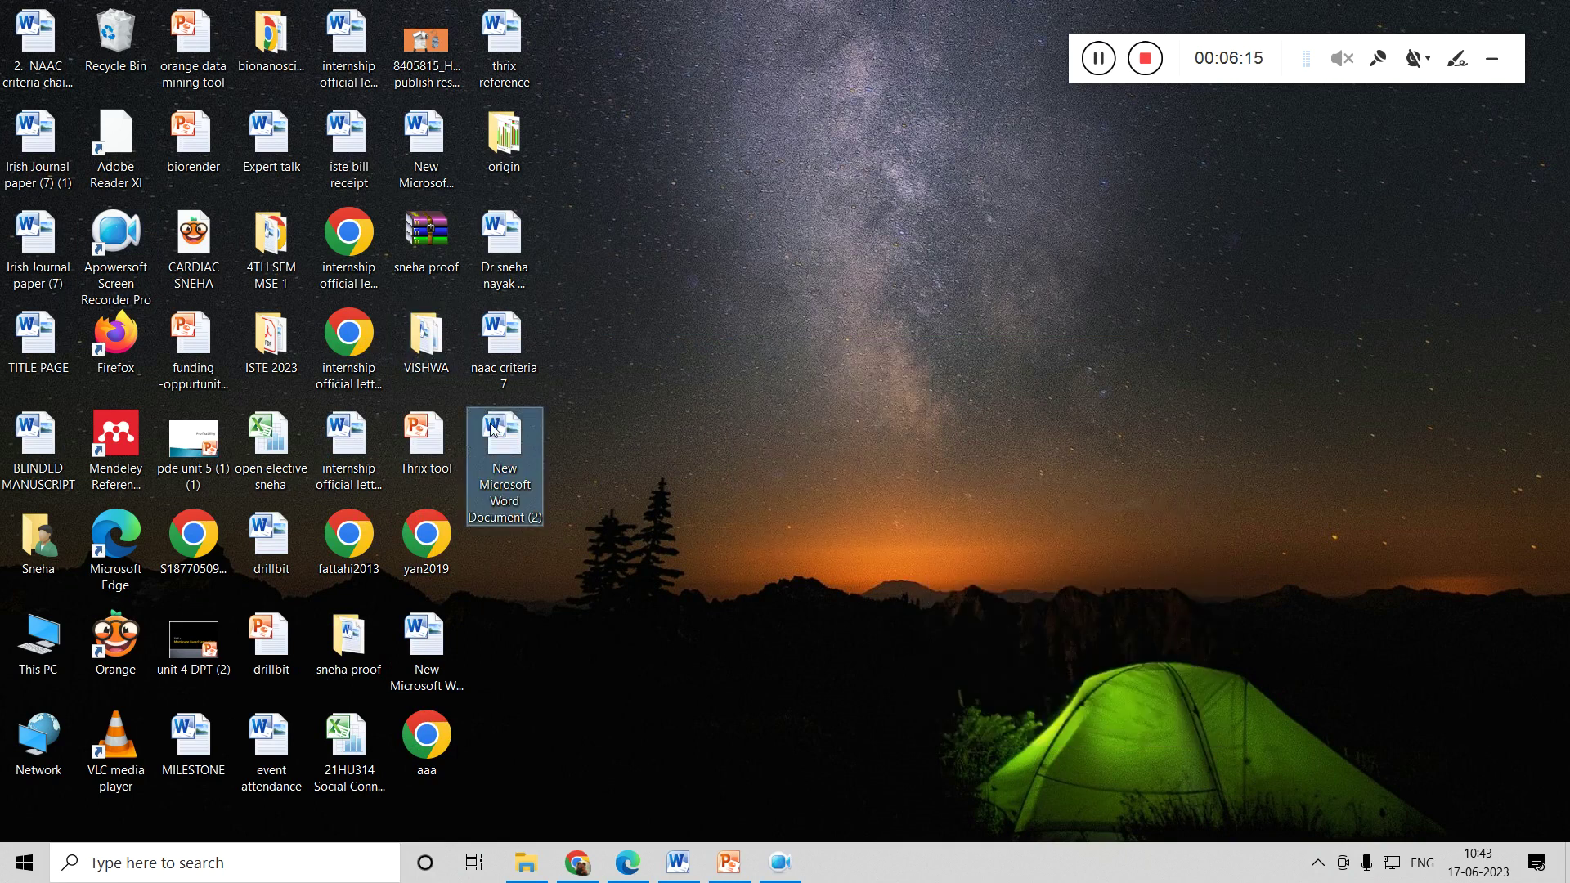
double_click(493, 429)
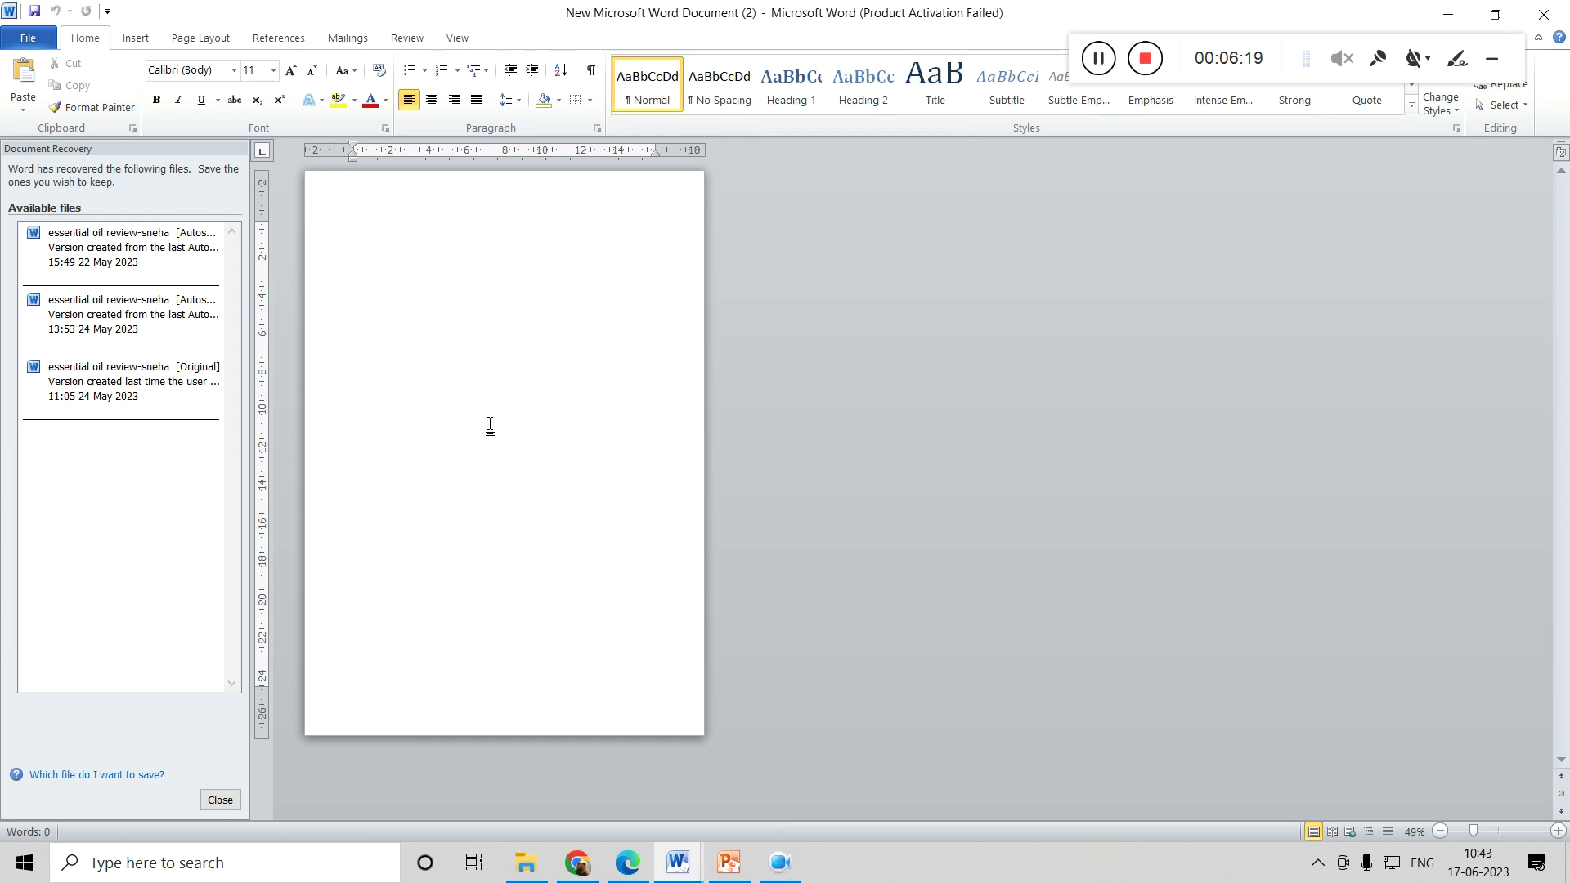
key(ctrl+v)
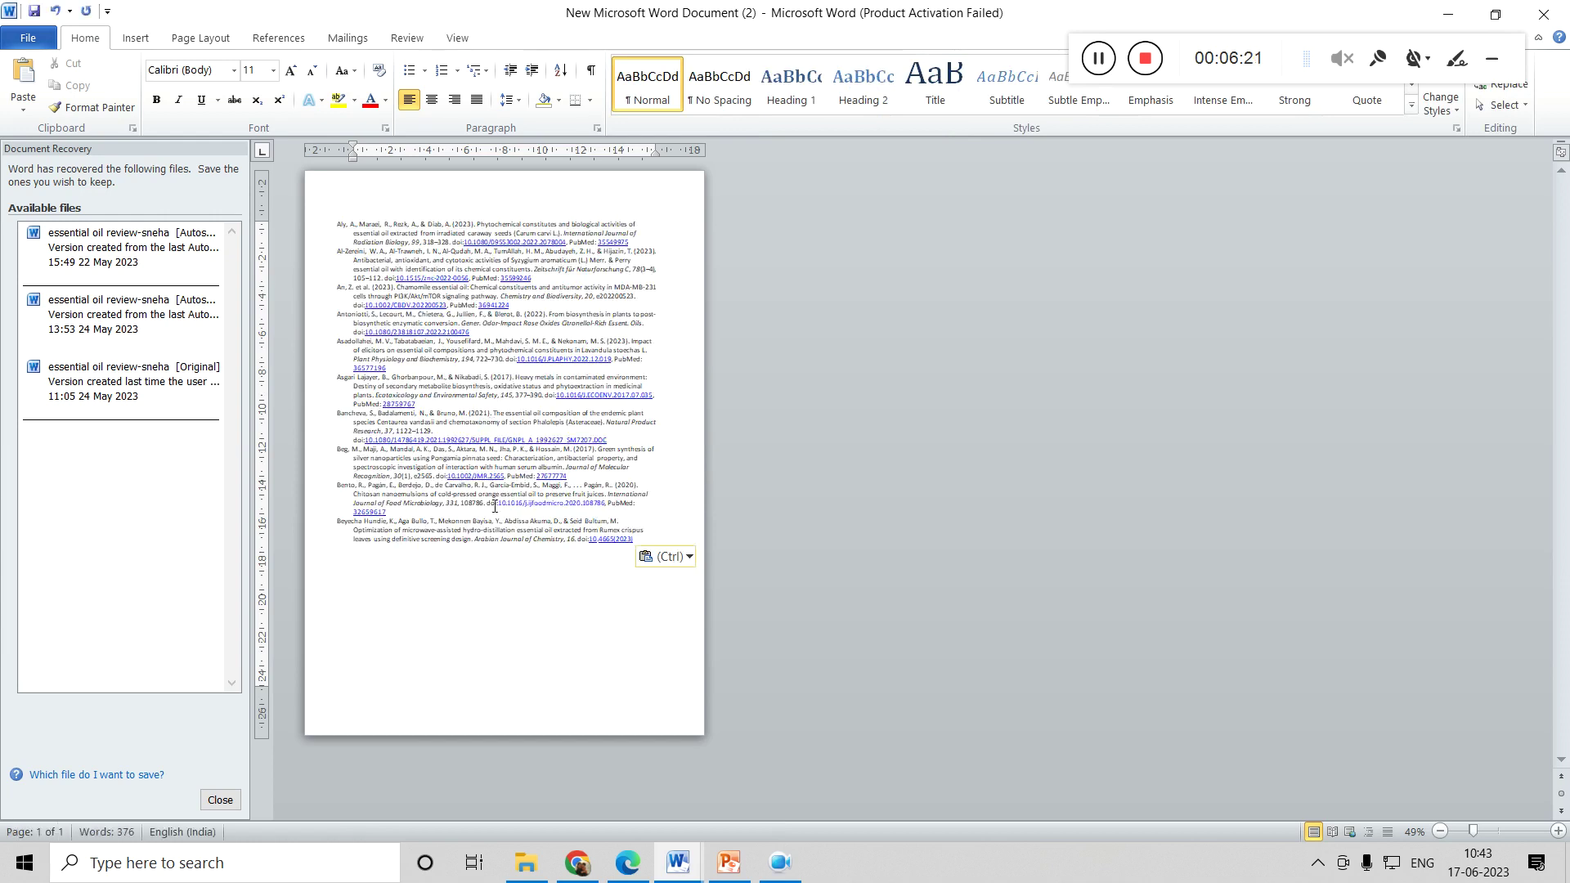
Step: Close the document recovery list, choosing to view the recovered files later, and dismiss the Office activation wizard
click(219, 800)
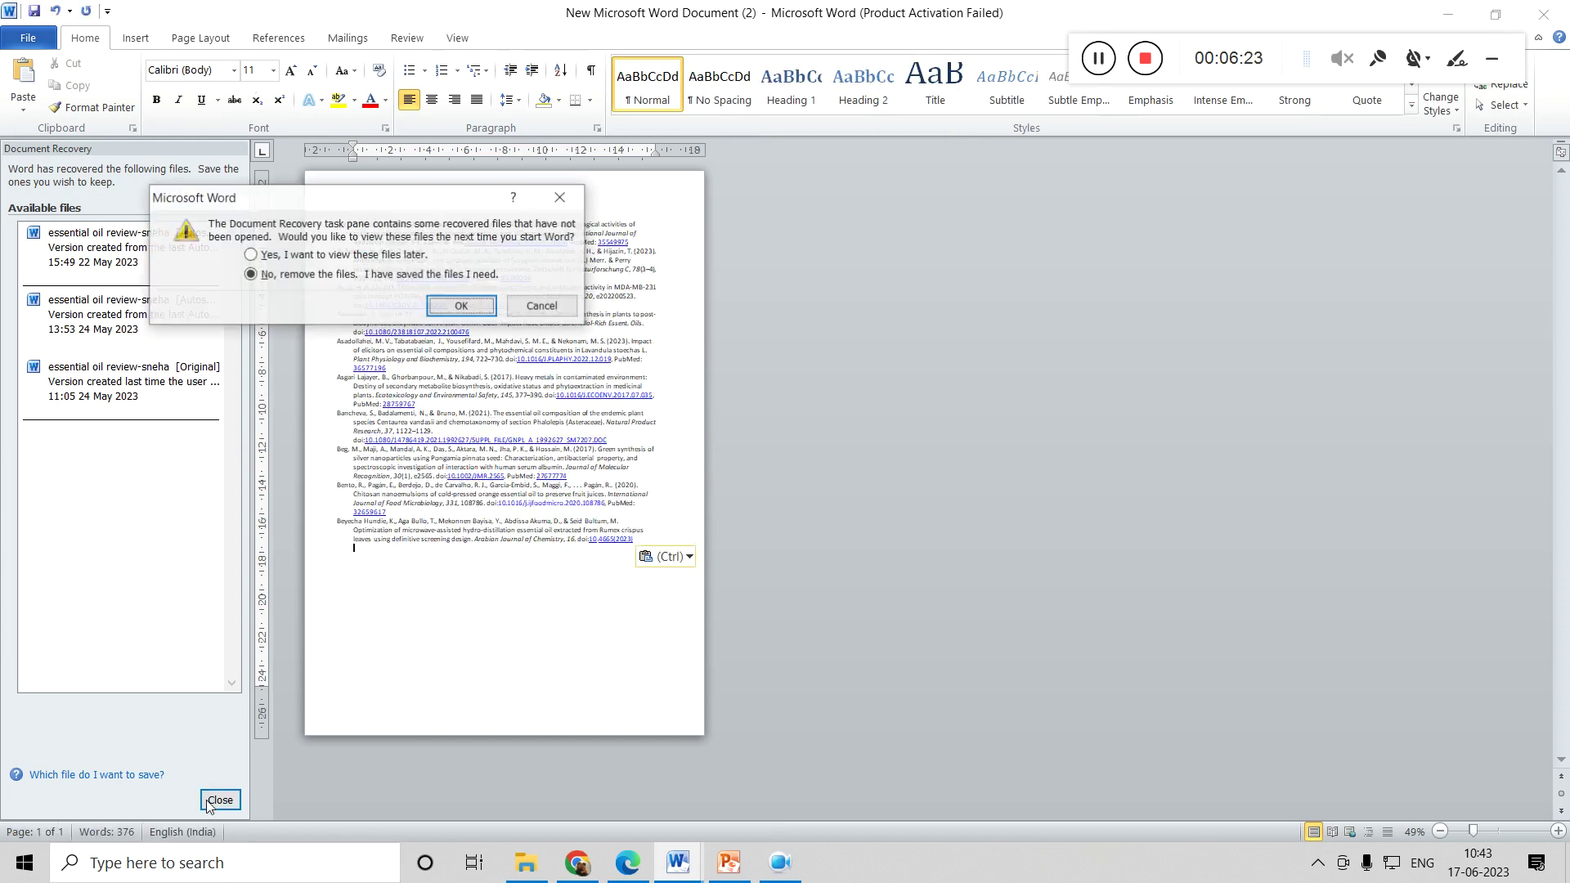
click(282, 255)
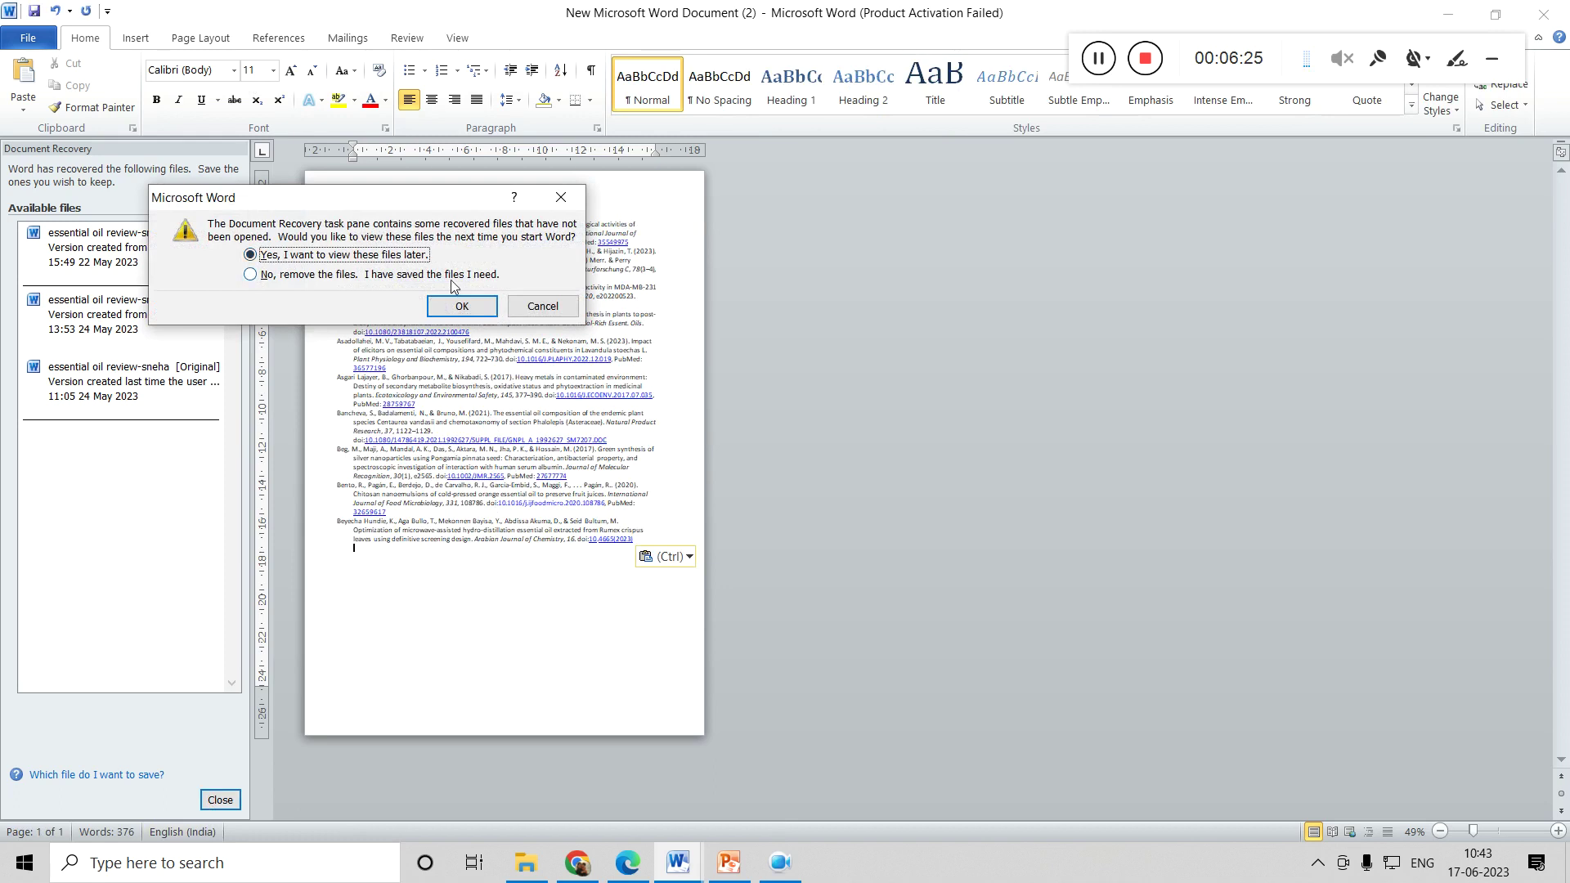
click(474, 307)
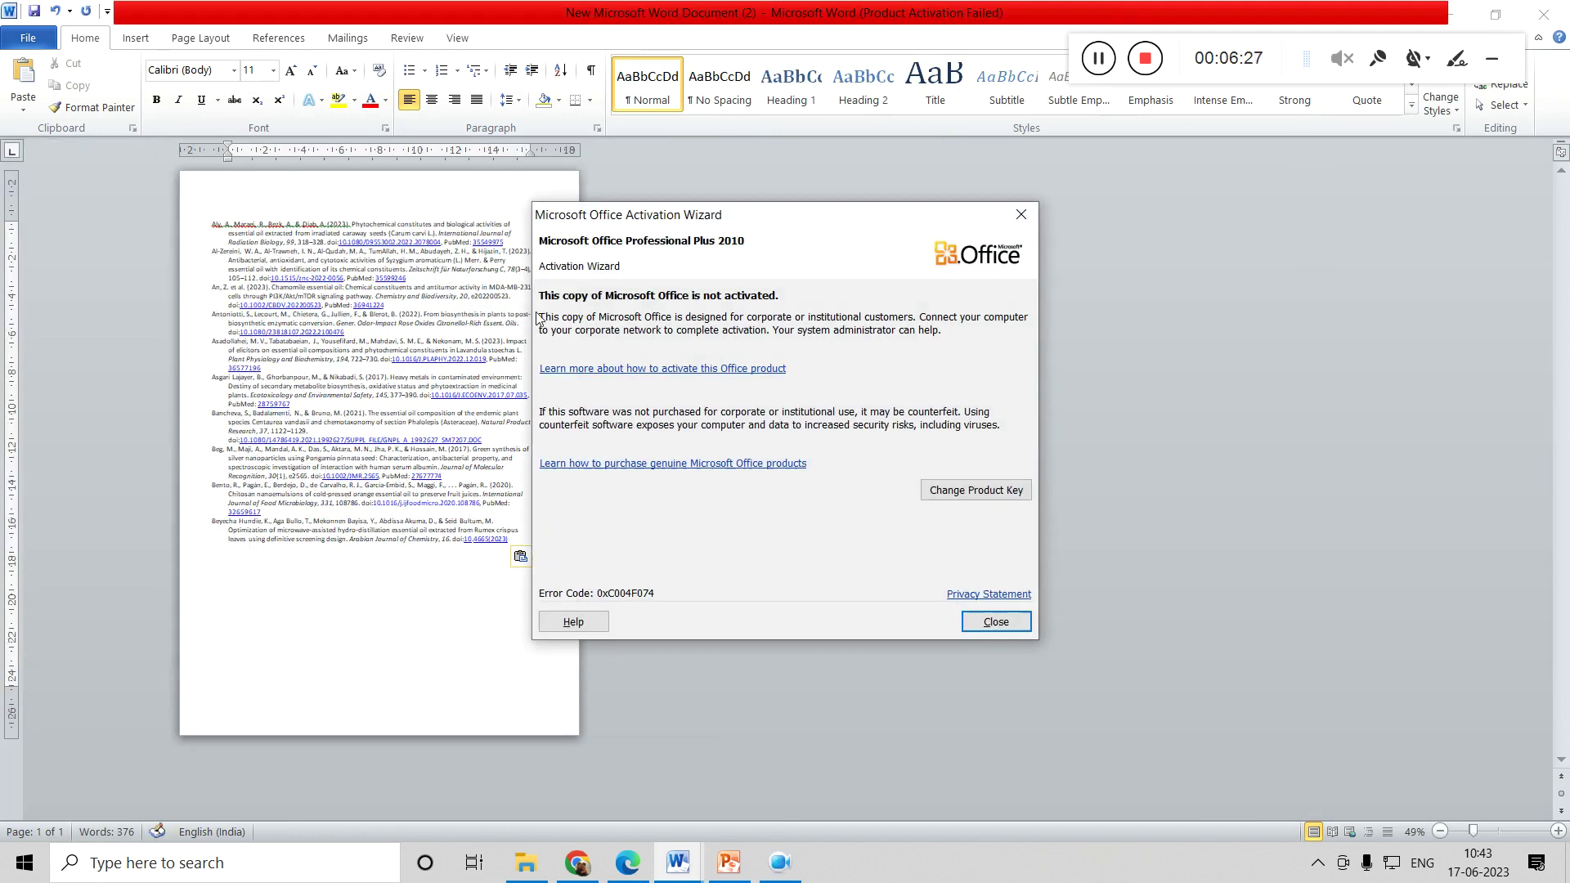
click(1021, 214)
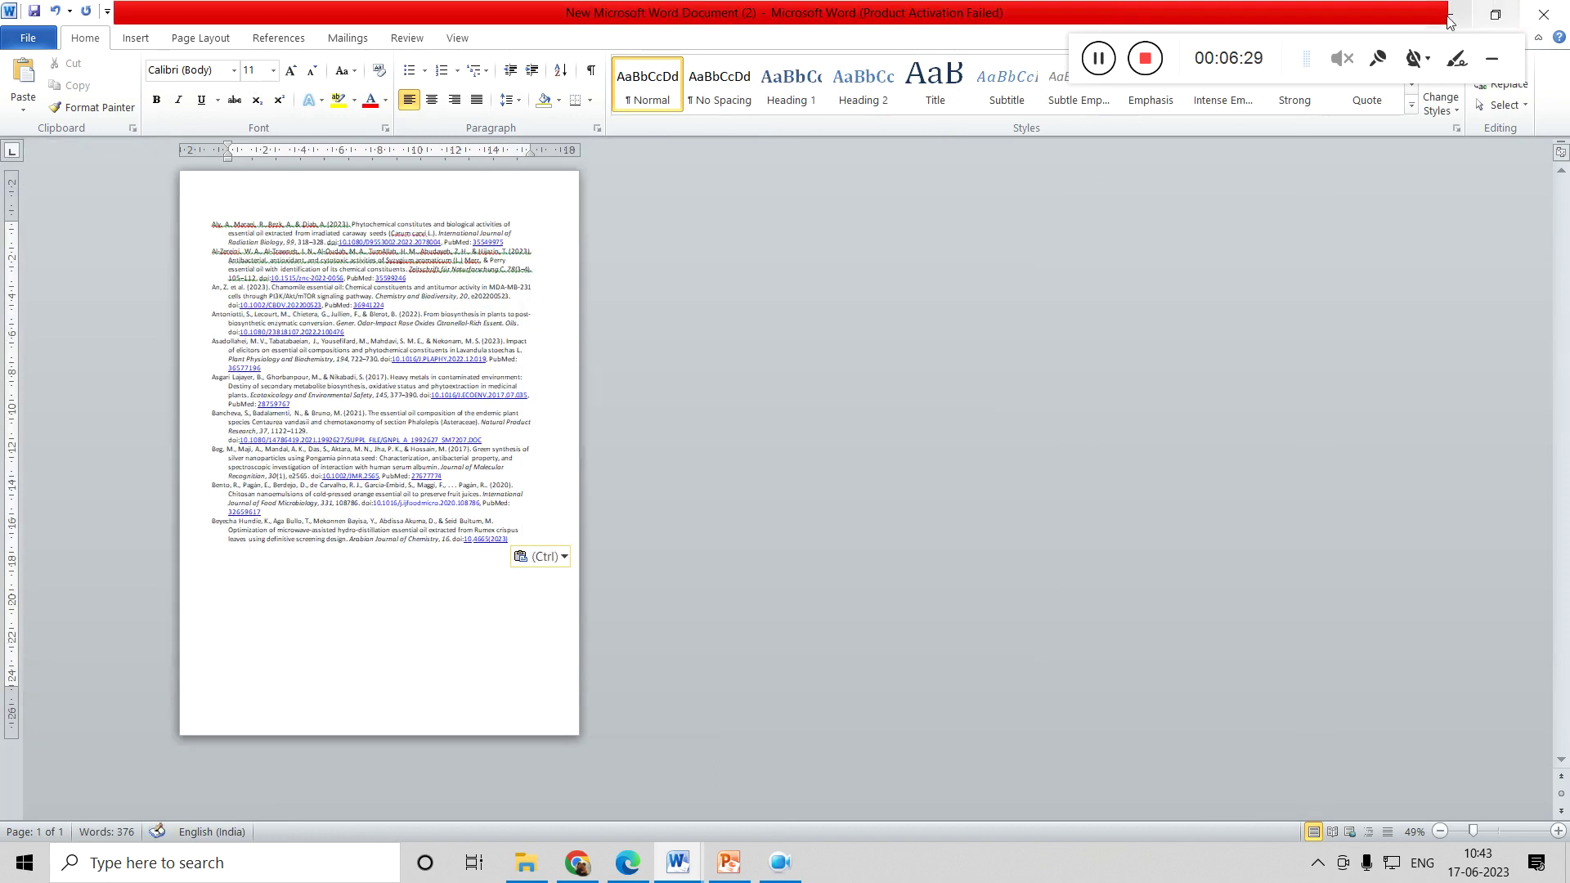
Step: Review the pasted references up close in the new Word document, minimize it and return to the Thrix output in the browser
click(1518, 831)
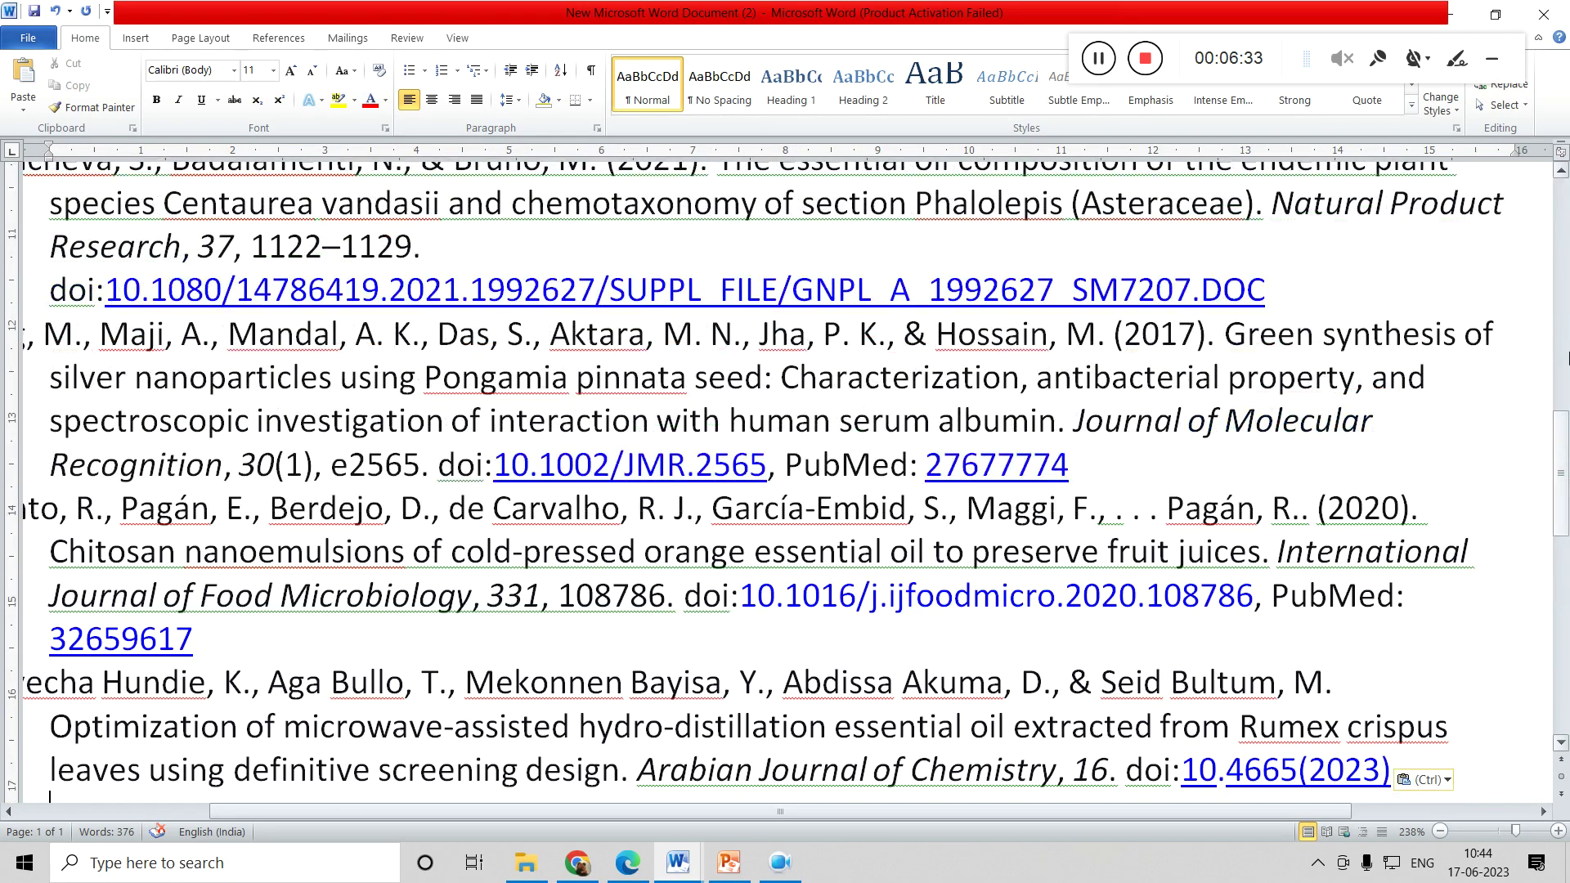
scroll(1566, 357, up, 10)
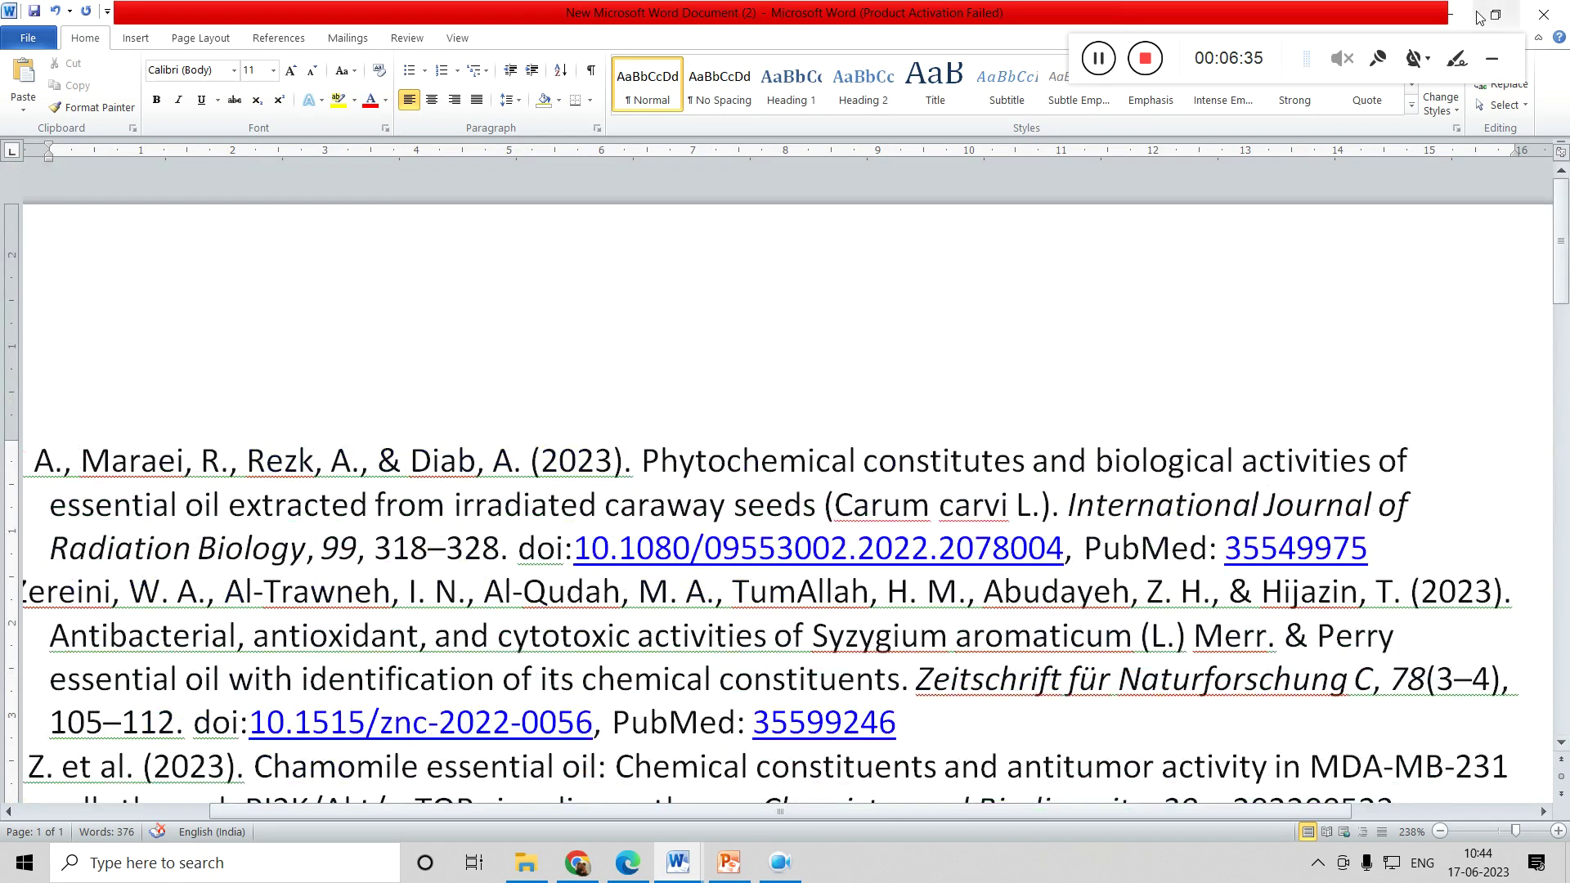
click(1457, 14)
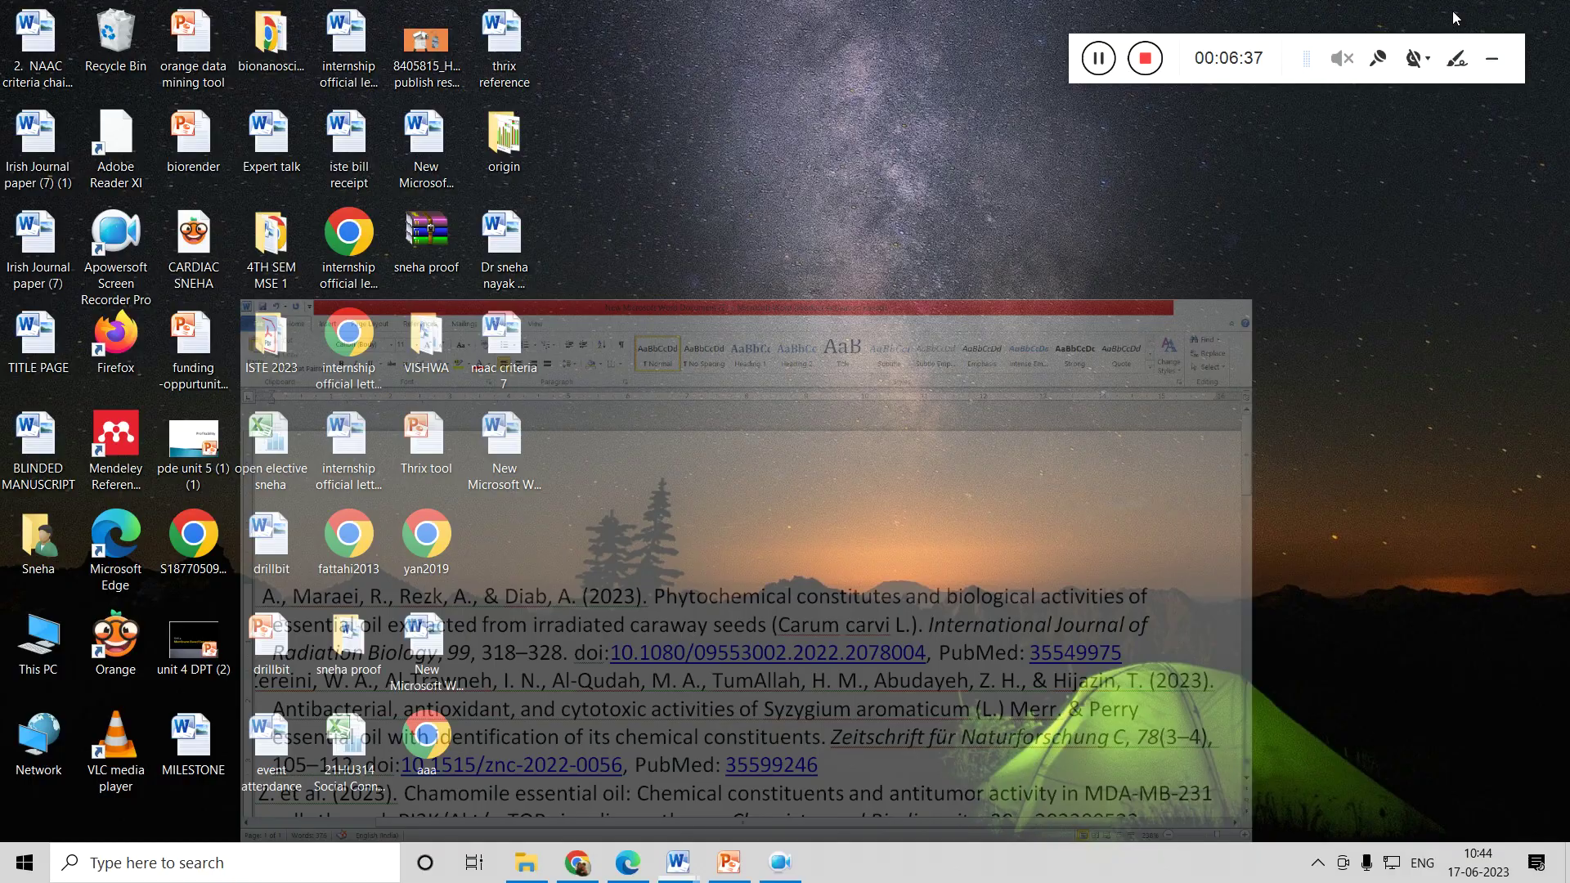
click(577, 867)
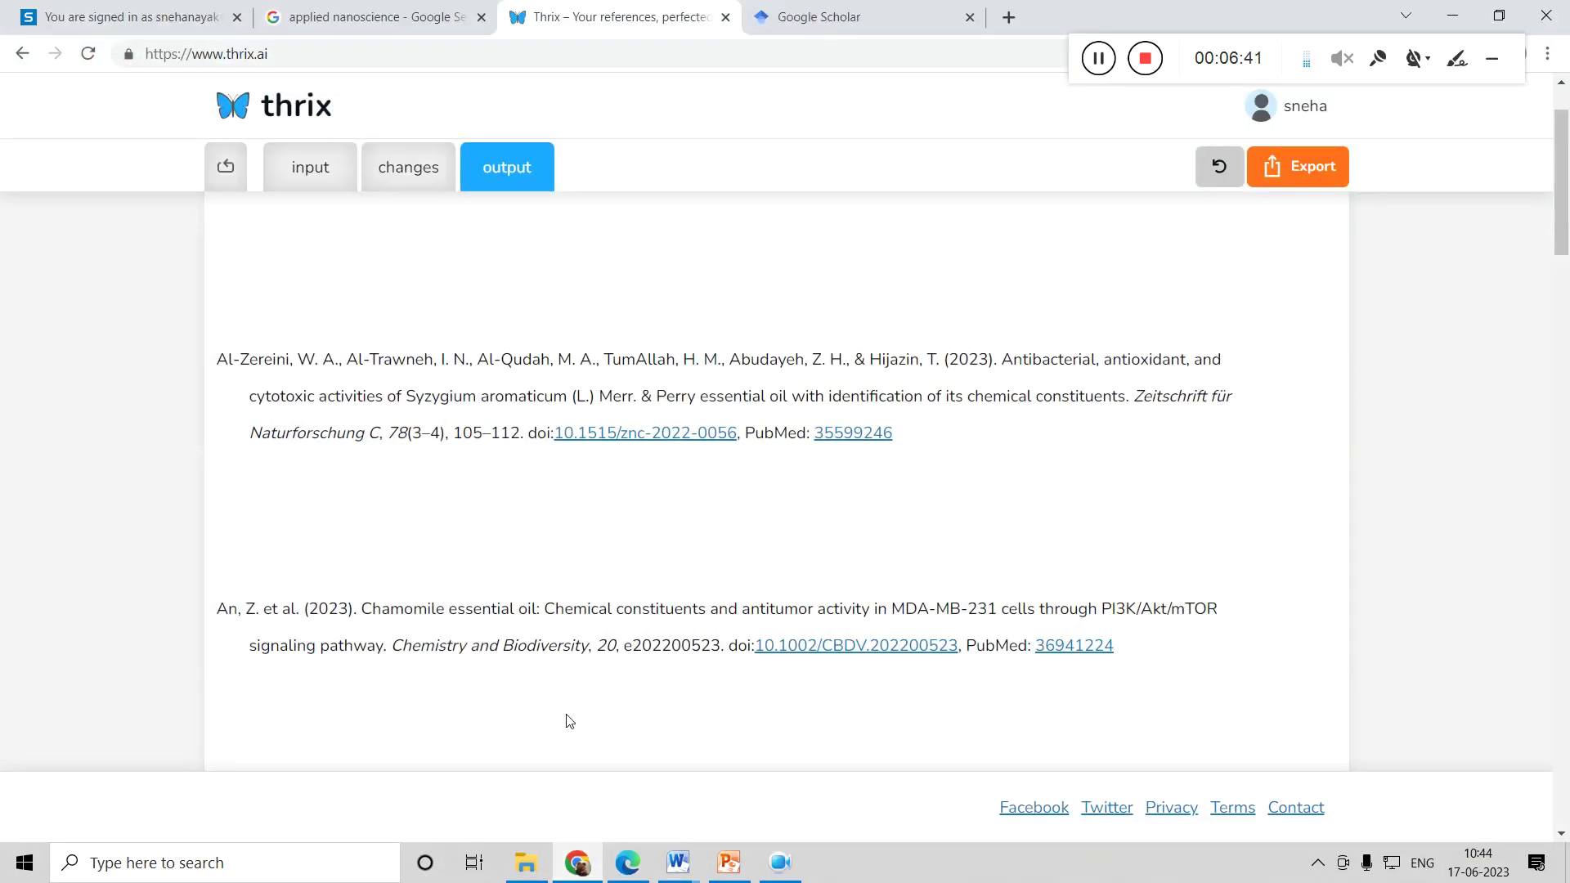
scroll(1566, 137, up, 2)
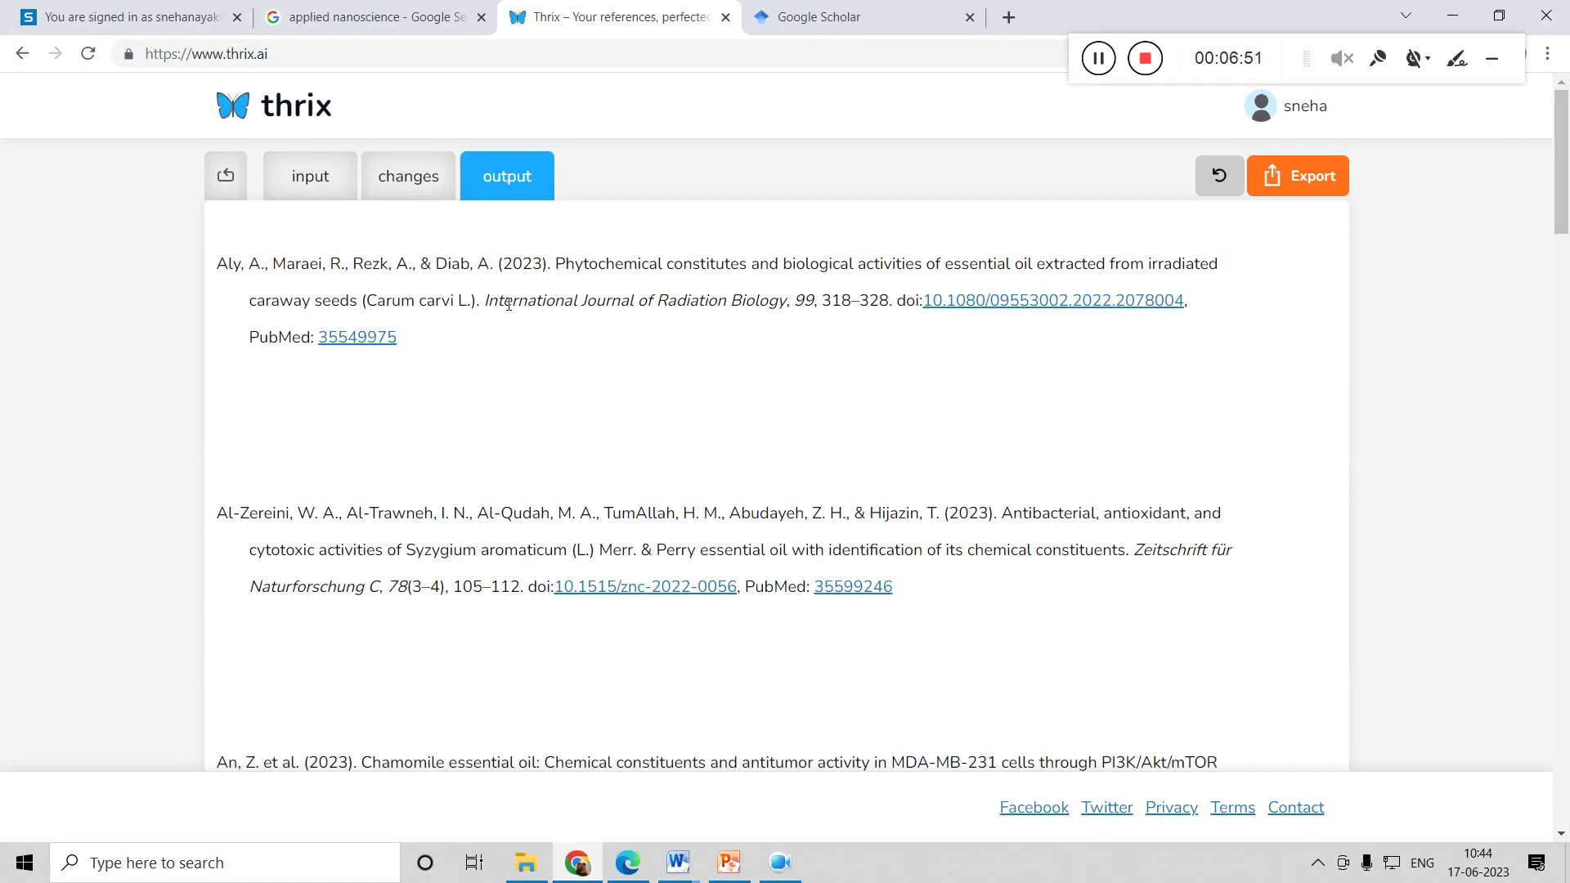
Step: Open the Applied Nanoscience journal home page from the Google results and go to its submission guidelines
click(324, 8)
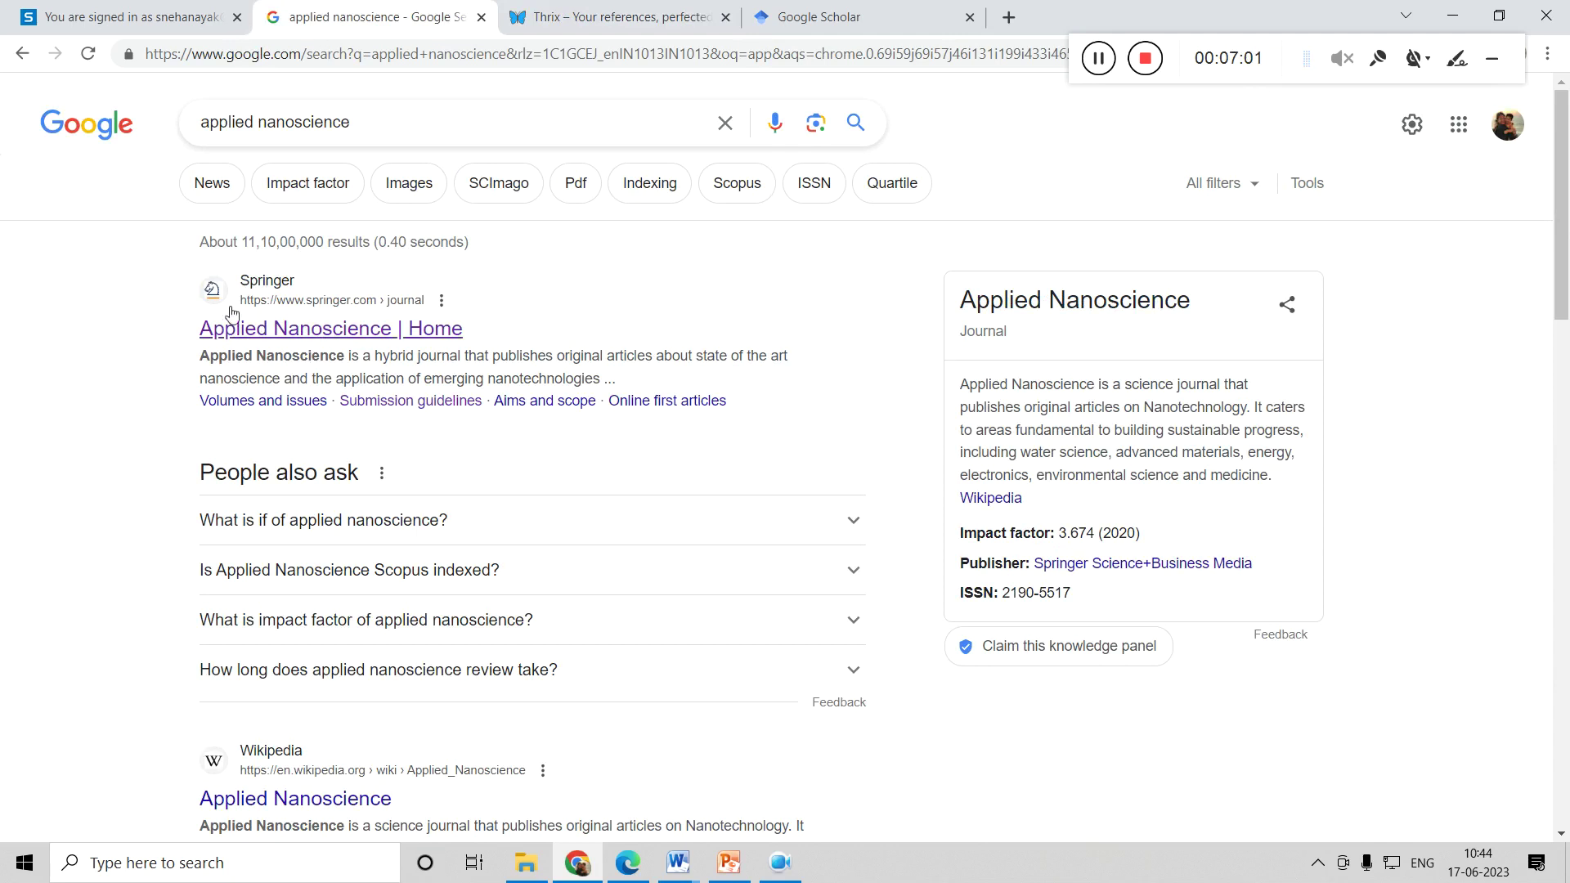
click(256, 337)
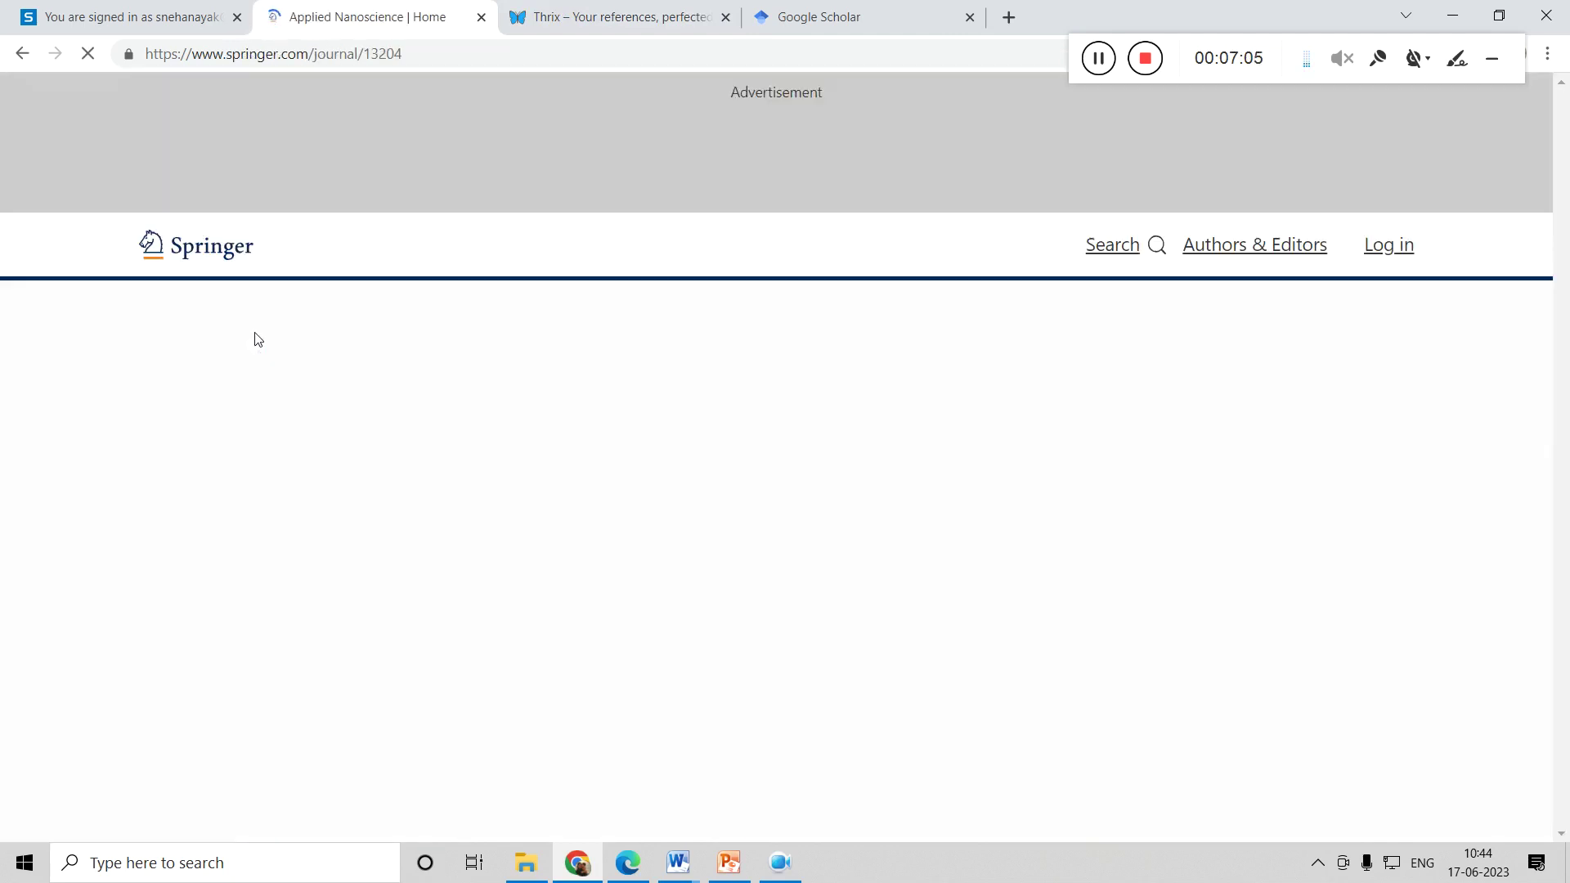
drag(1566, 159, 1566, 186)
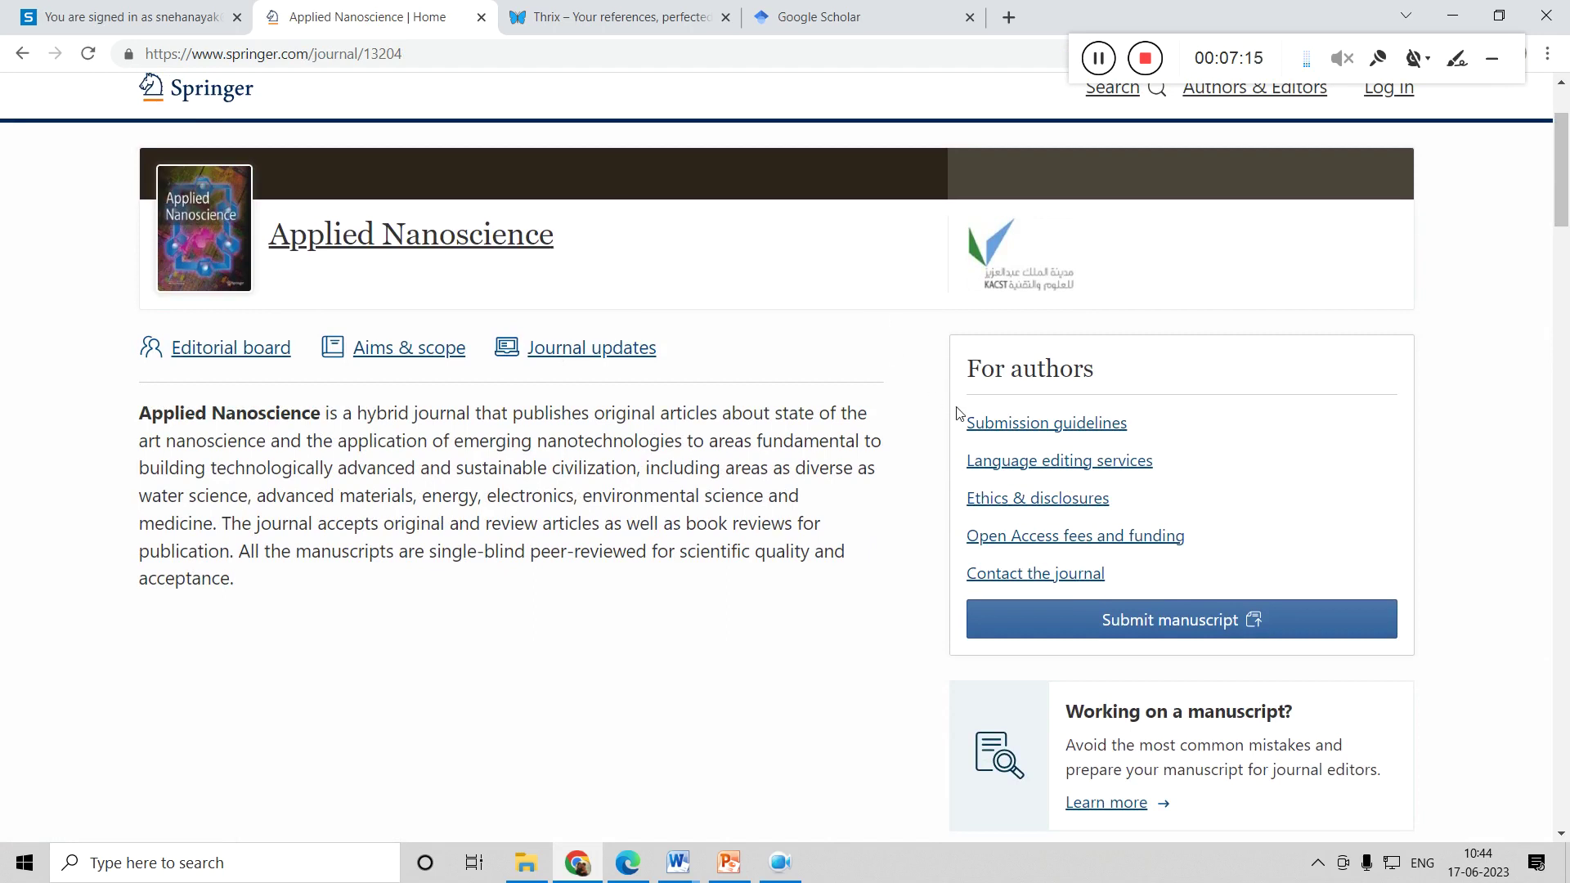
click(1051, 436)
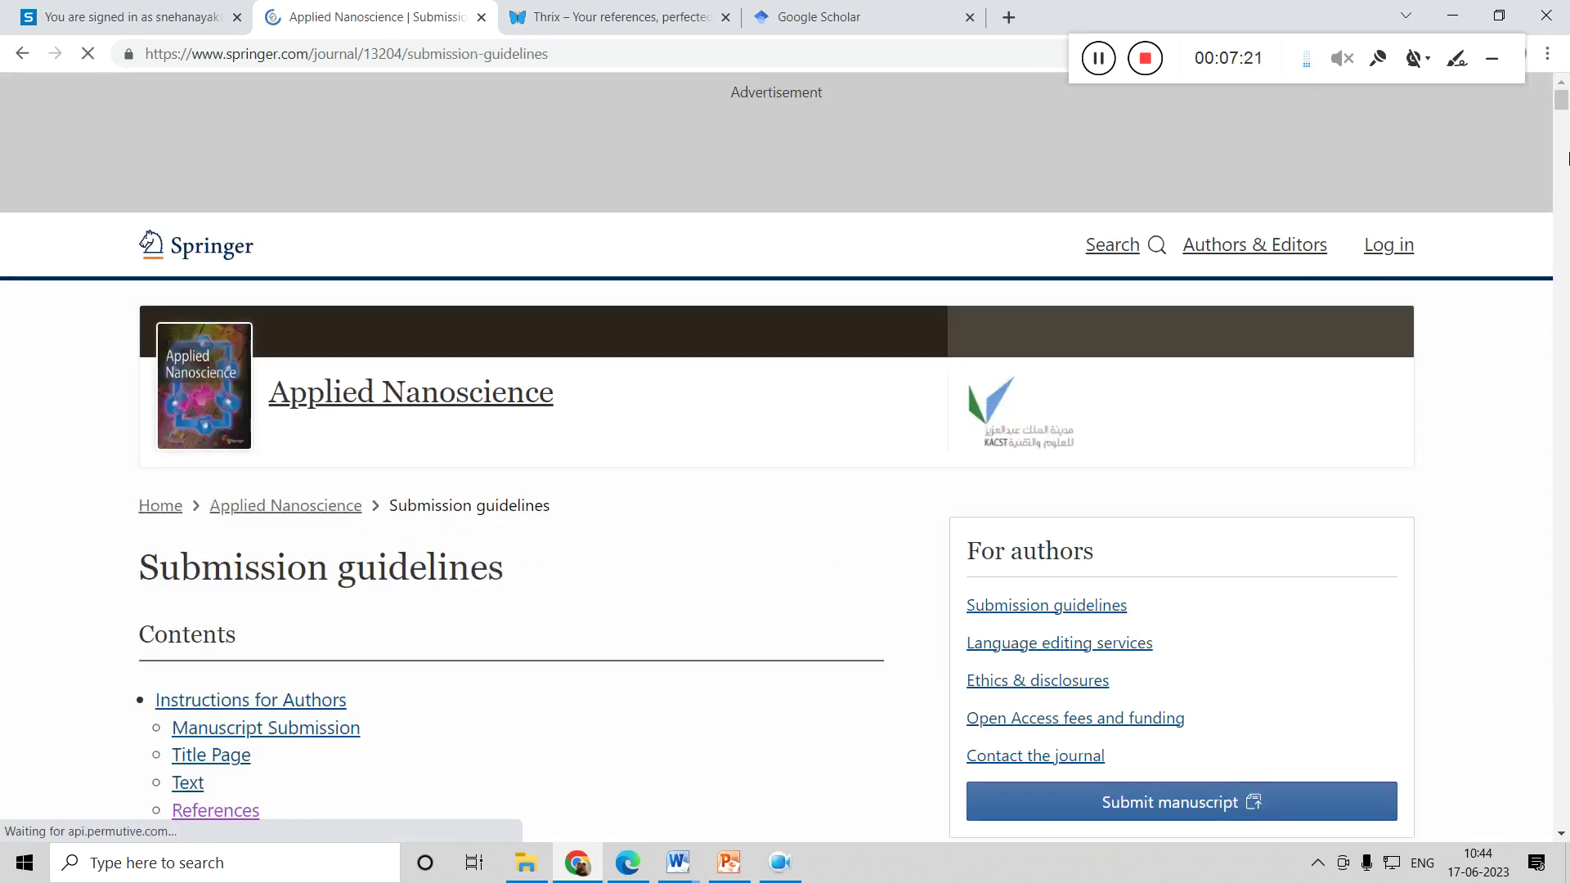
Step: Go to the References section of the submission guidelines and examine the required reference list format and the journal article example
click(1567, 157)
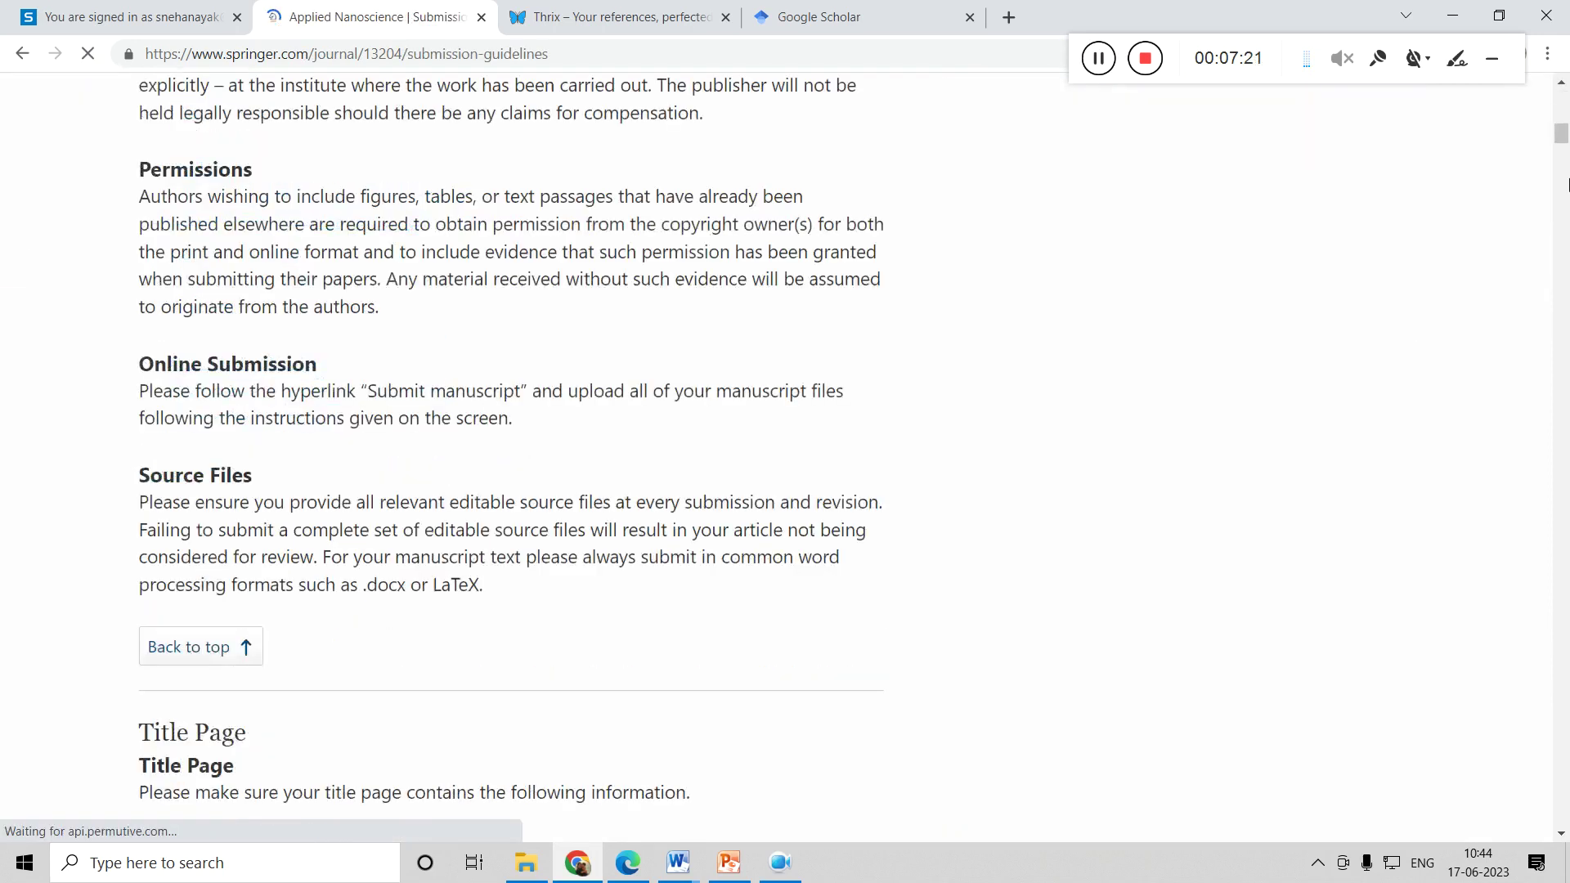
scroll(1020, 102, up, 19)
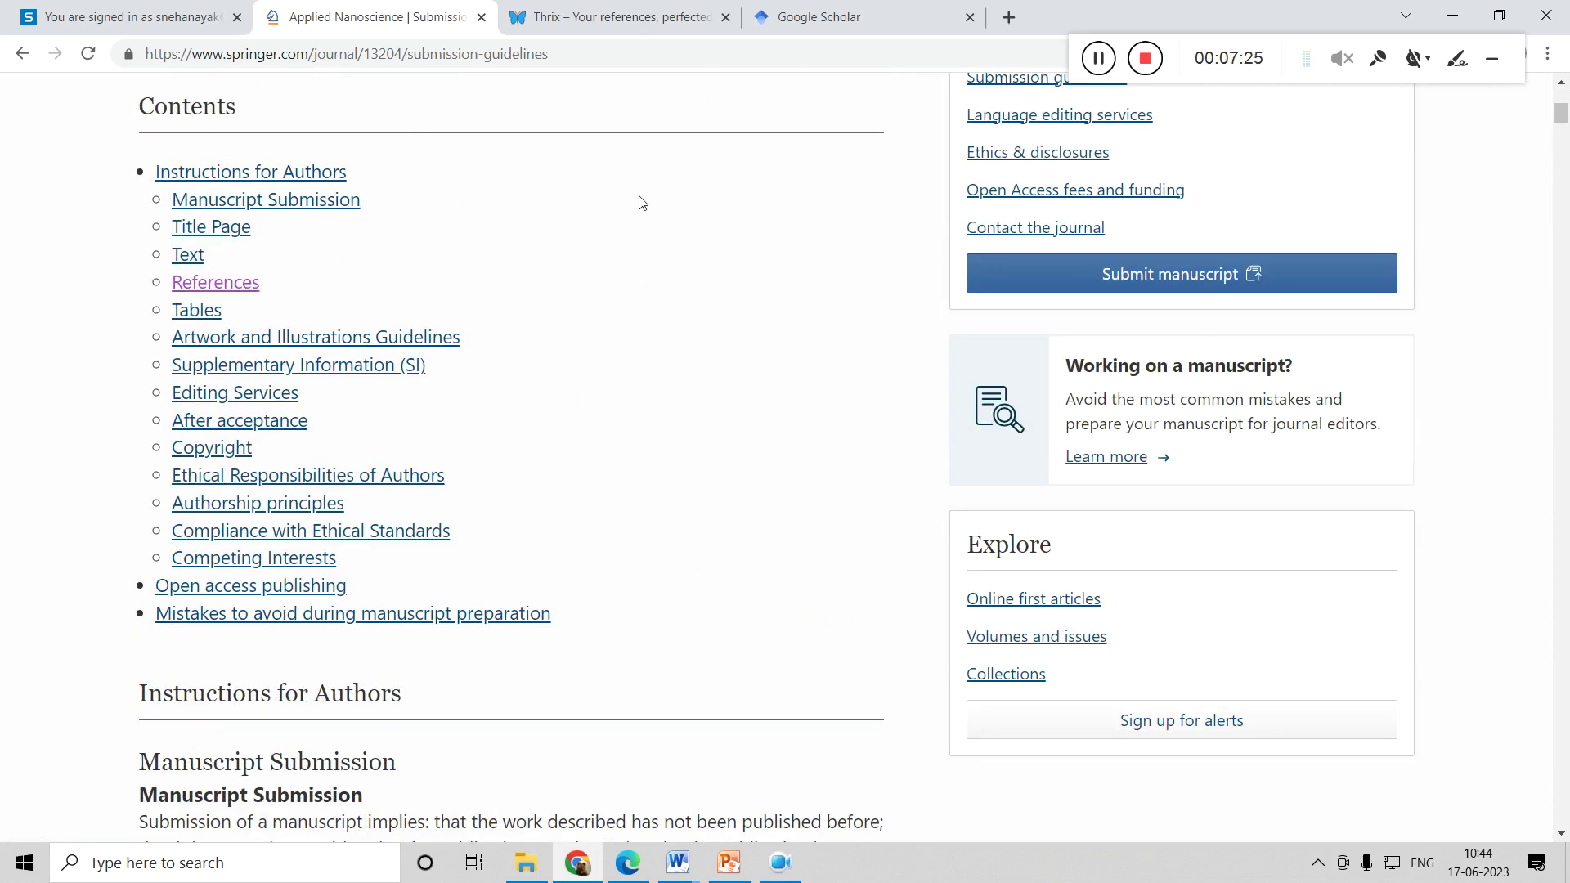
click(212, 286)
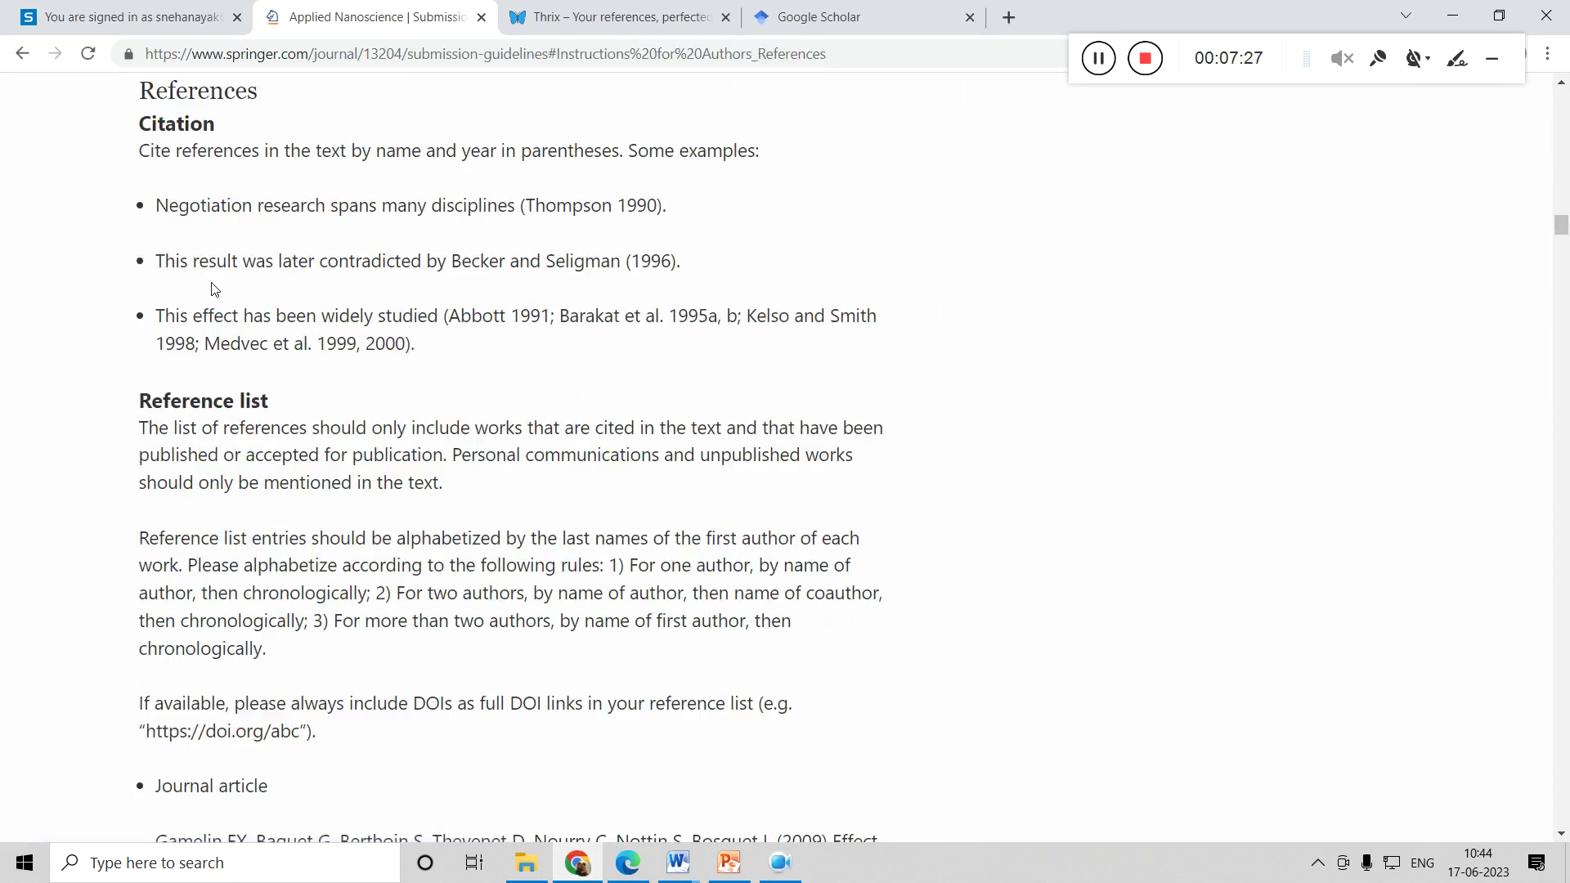
scroll(1567, 432, down, 3)
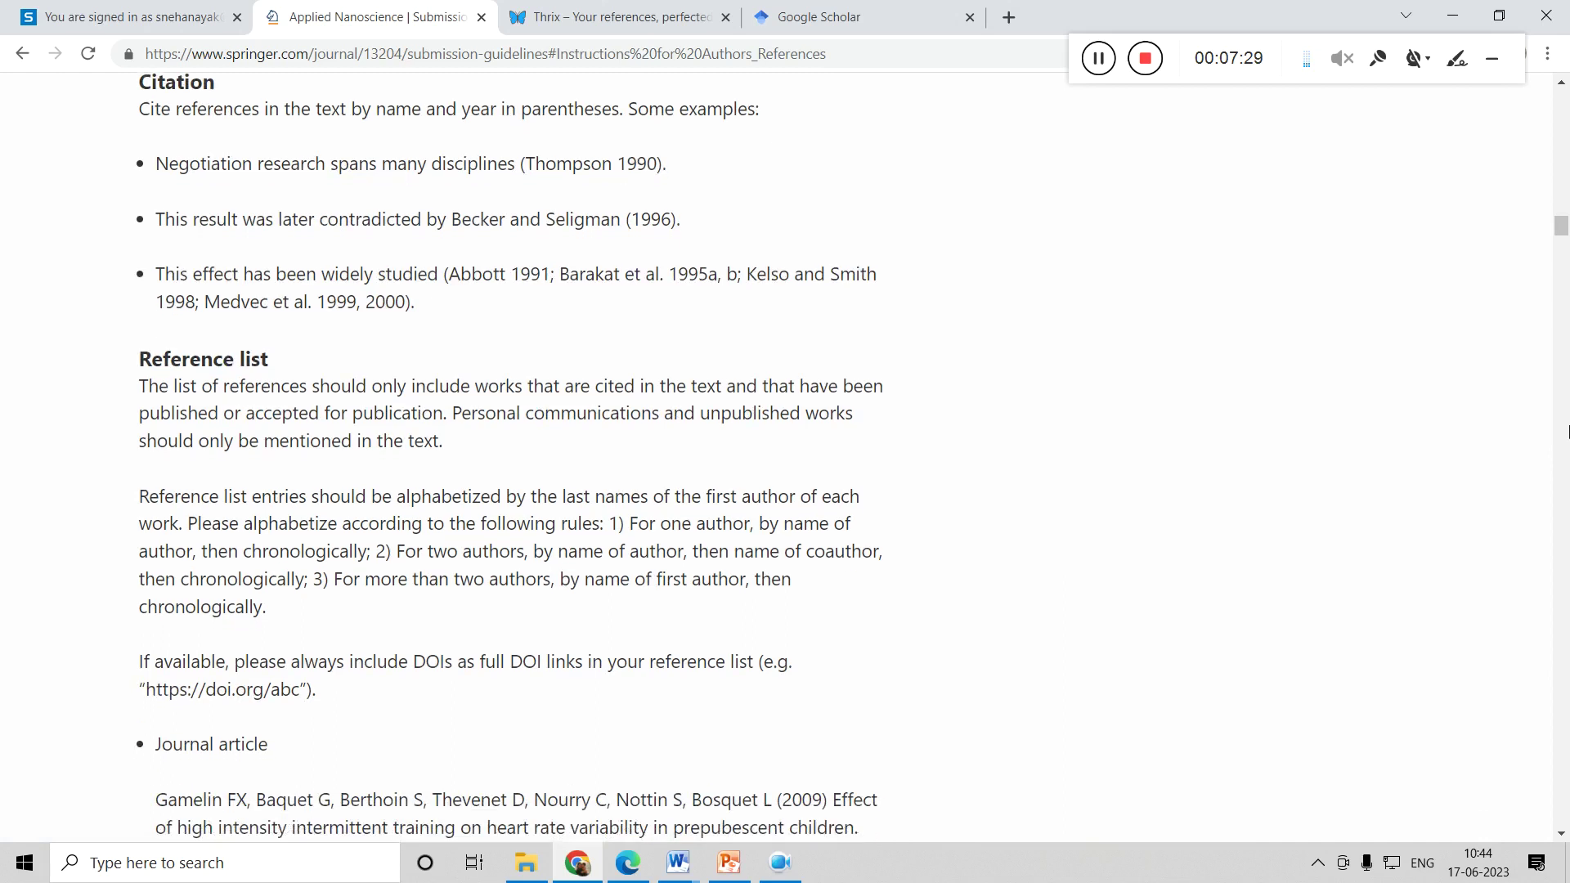
scroll(1567, 432, down, 2)
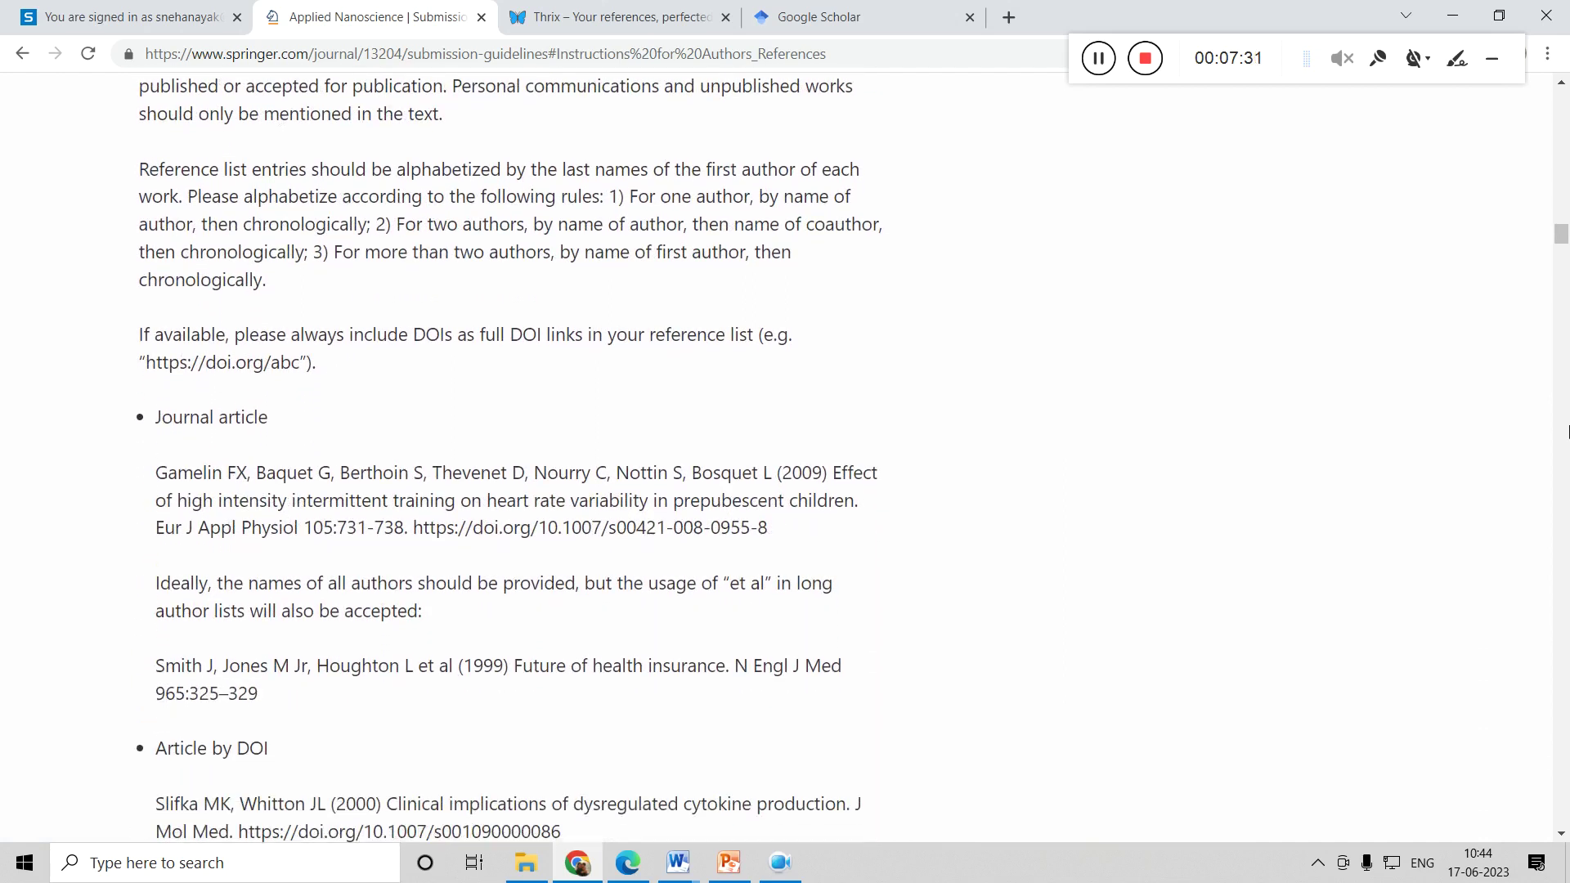
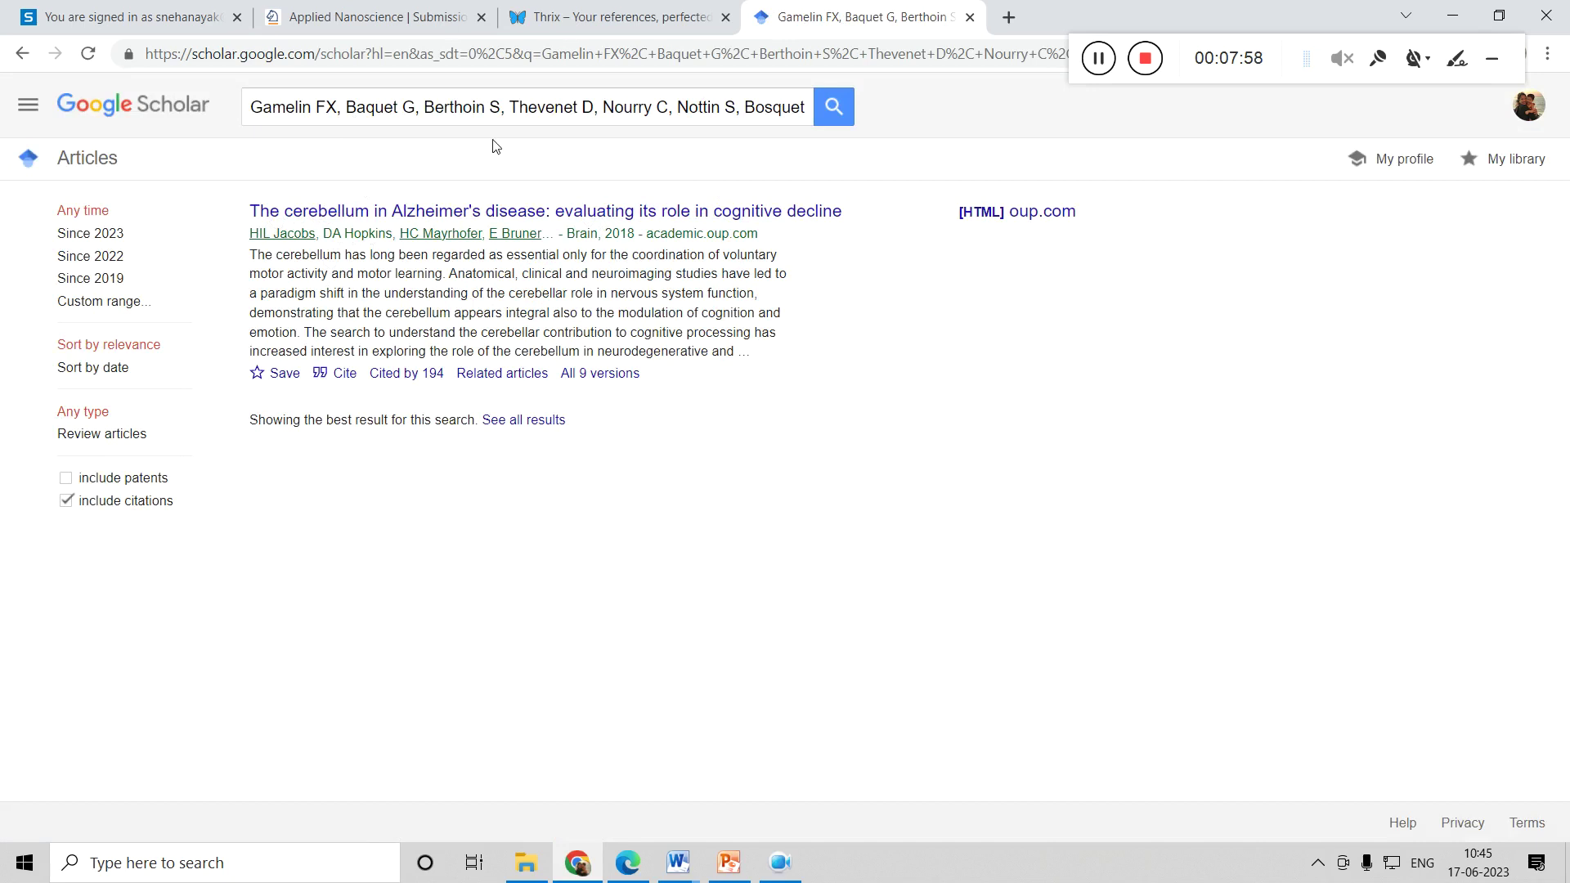
Step: Remove the author names and year from the start of the Google Scholar query and search again
drag(250, 111, 546, 120)
key(BackSpace)
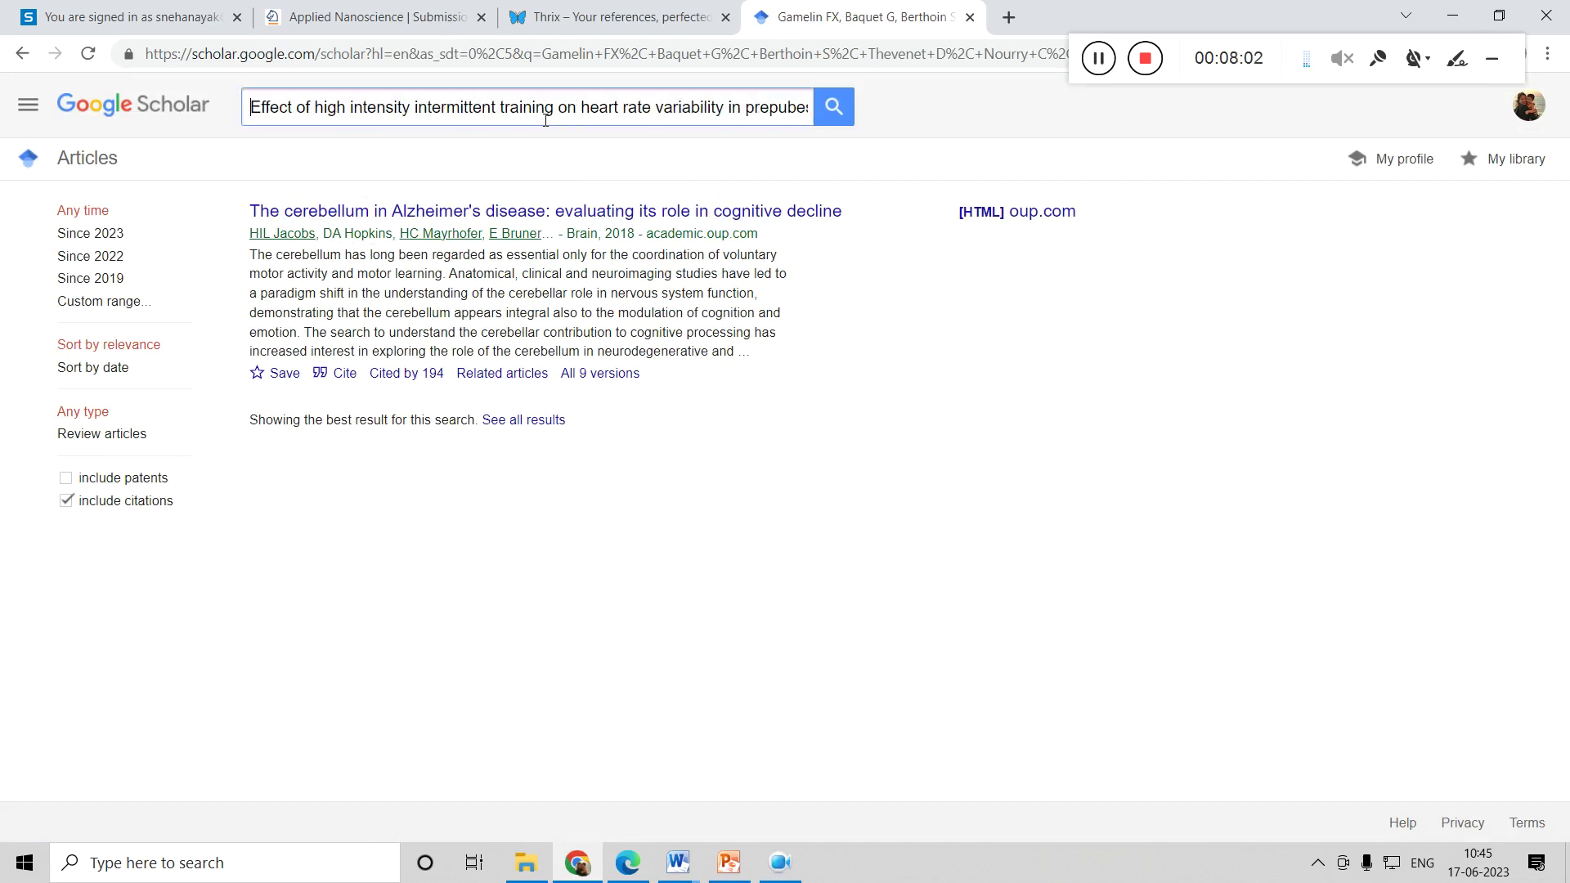
key(Return)
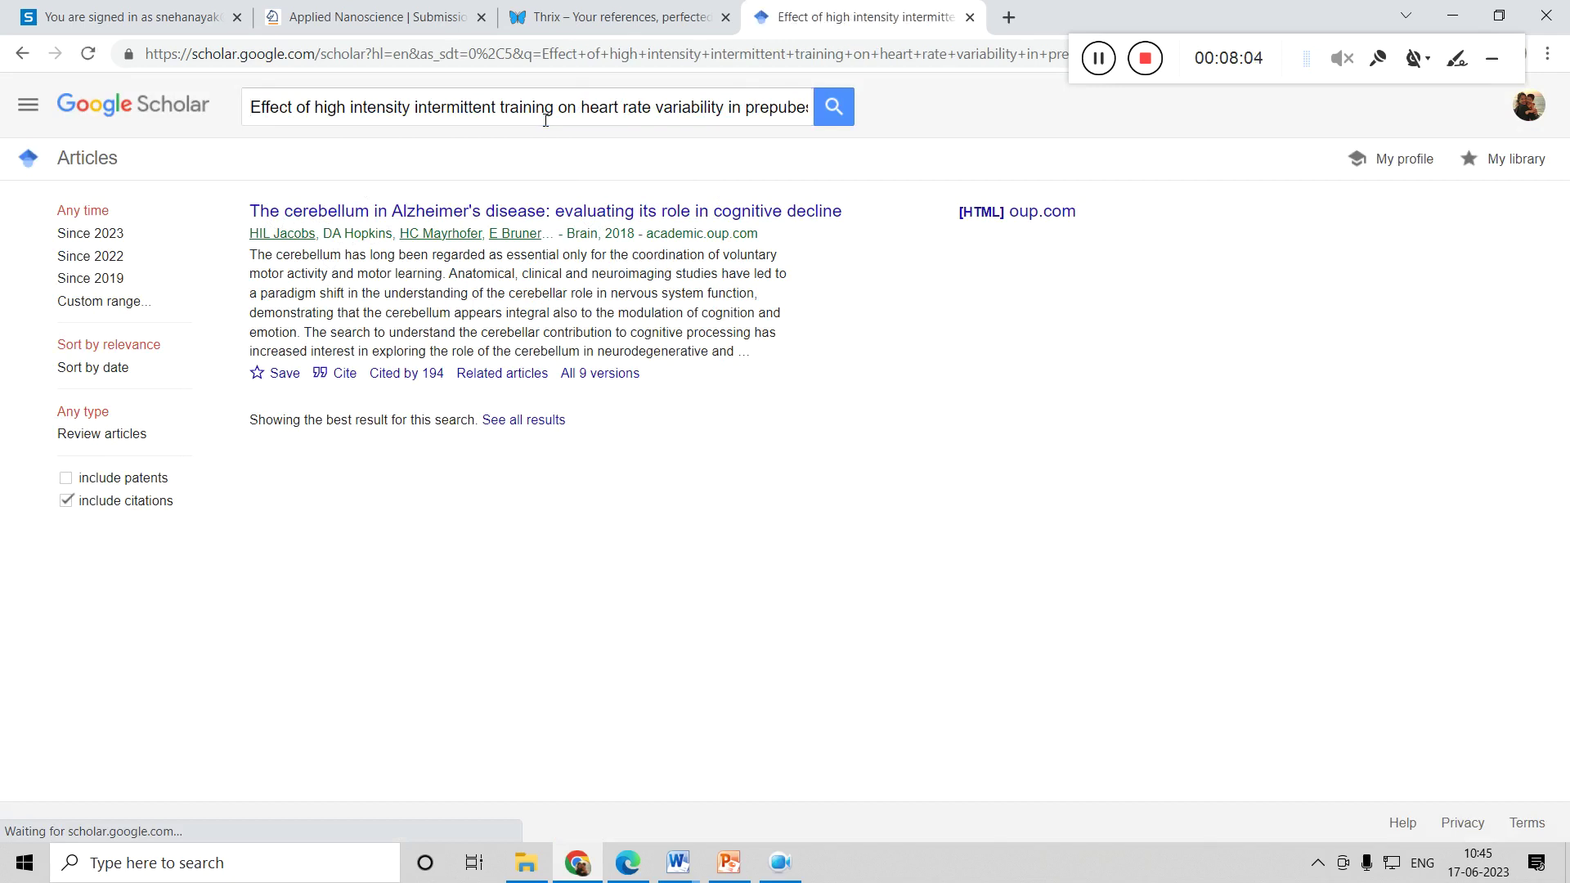
Step: Trim everything after the title and search Google Scholar for "Effect of high intensity intermittent training on heart rate variability in prepubescent children"
click(614, 119)
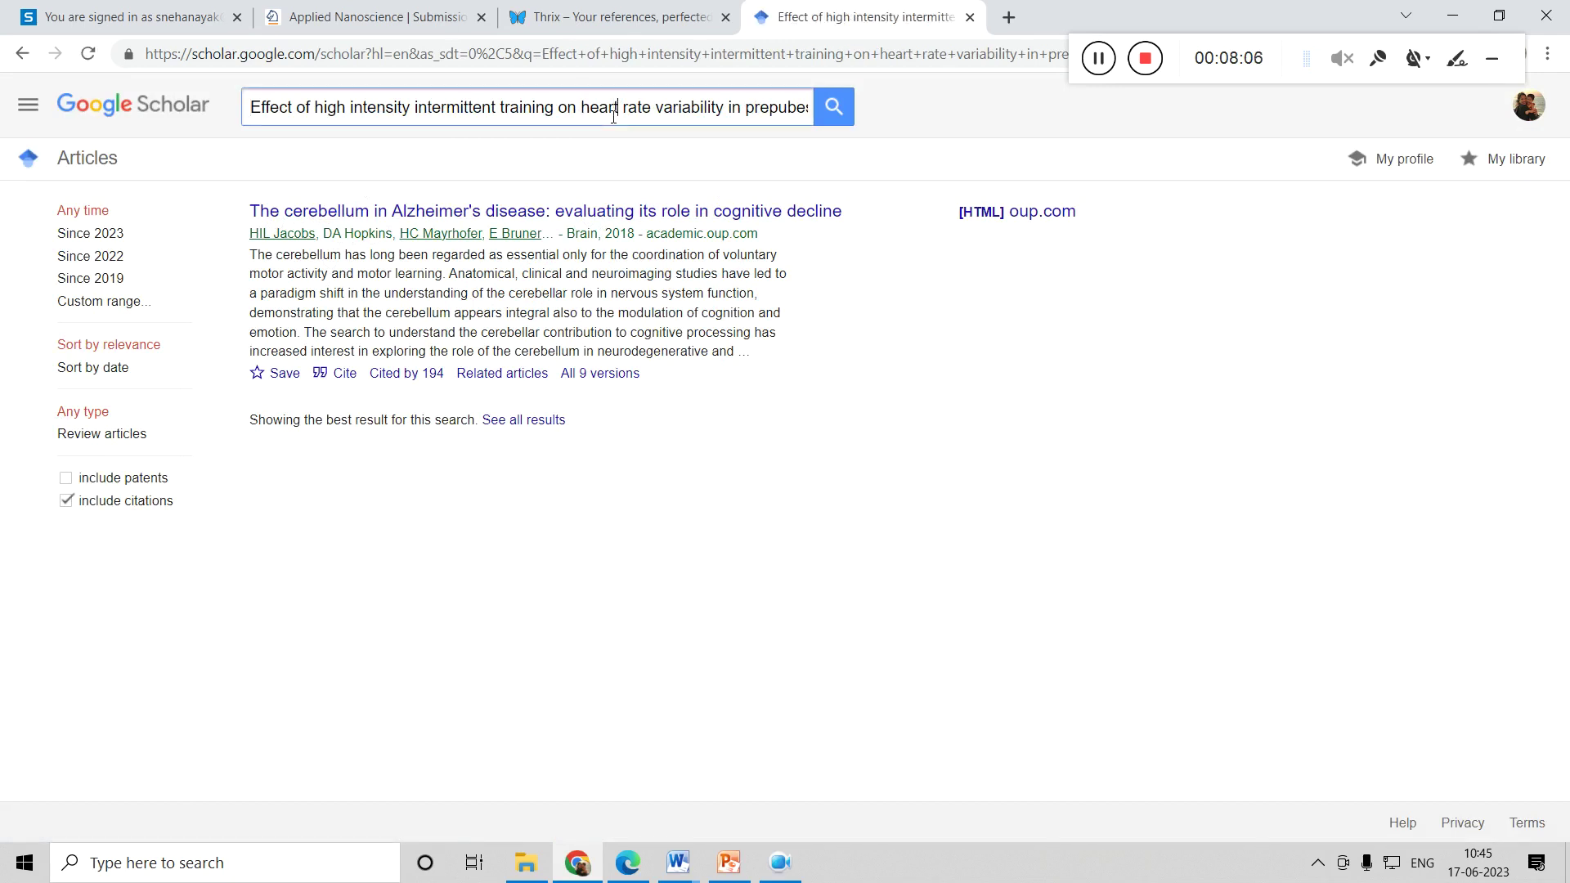
key(Right)
key(Right)
key(Right)
key(Right)
key(Right)
key(Right)
key(Right)
key(Right)
key(Right)
key(Right)
key(Right)
key(Right)
key(Right)
key(Right)
key(Right)
key(Right)
key(Right)
key(Right)
key(Right)
key(Right)
key(Right)
key(Right)
drag(631, 107, 1344, 123)
key(BackSpace)
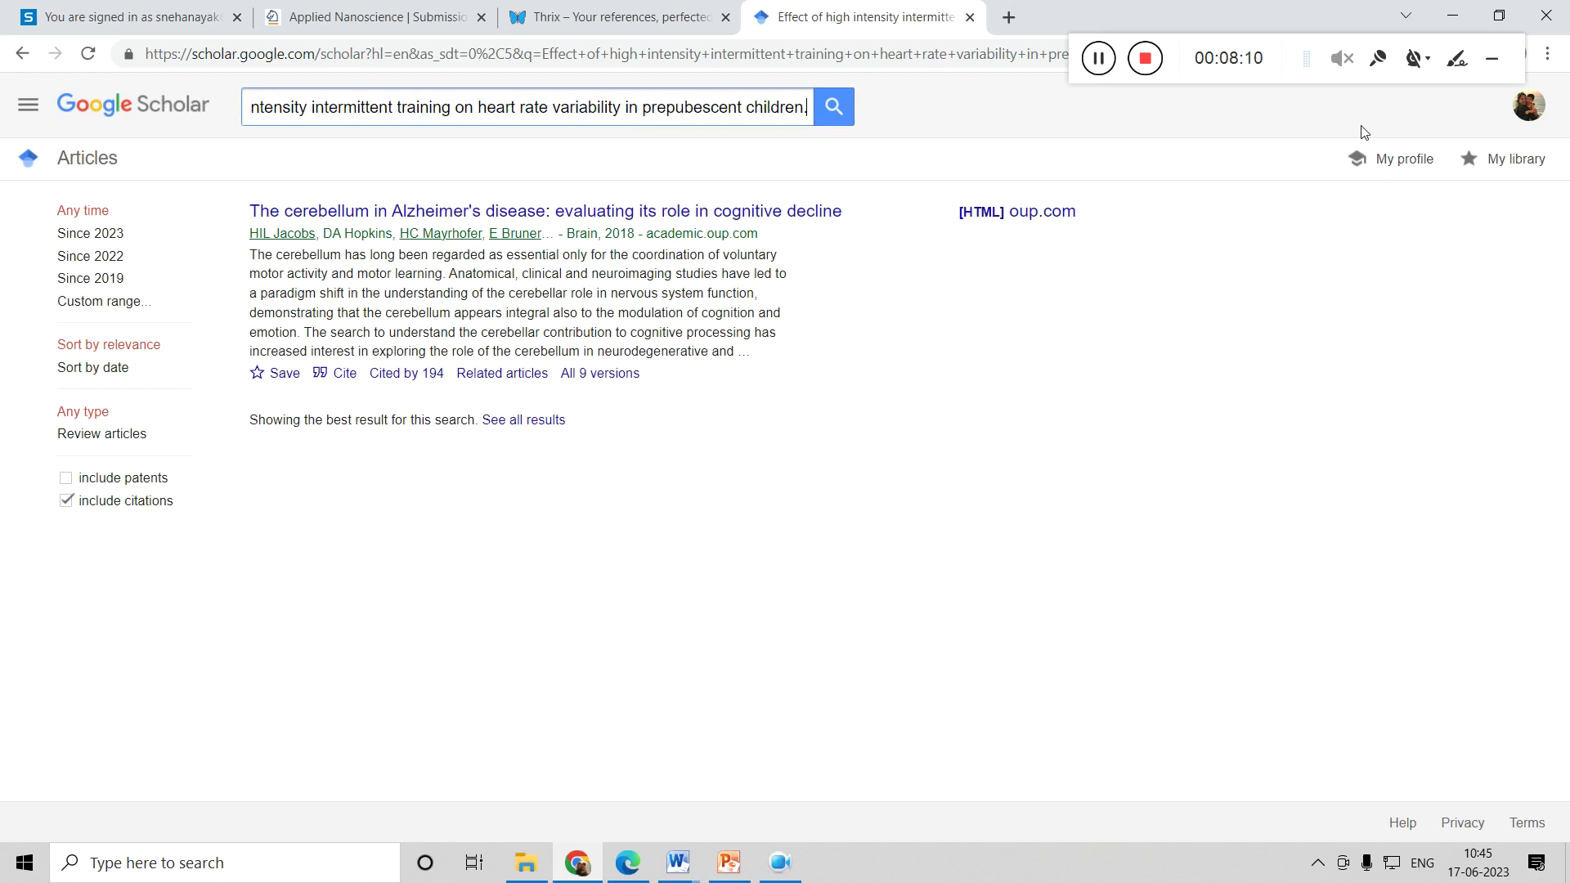
key(Return)
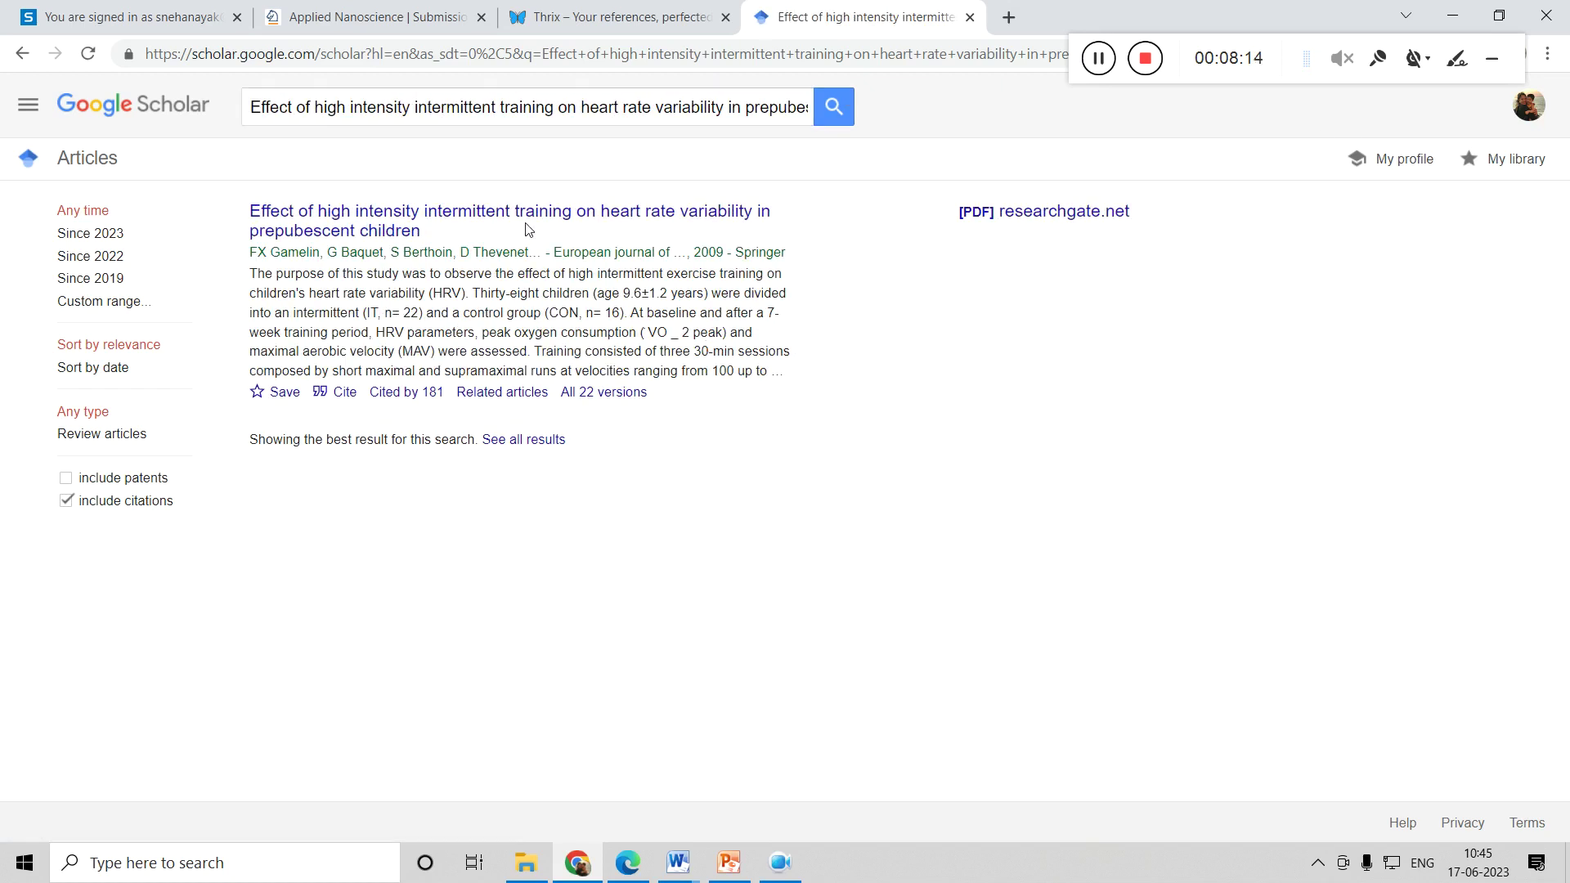
Step: Show the citation formats for the found article and compare them with the journal article example in the Springer guidelines
click(327, 394)
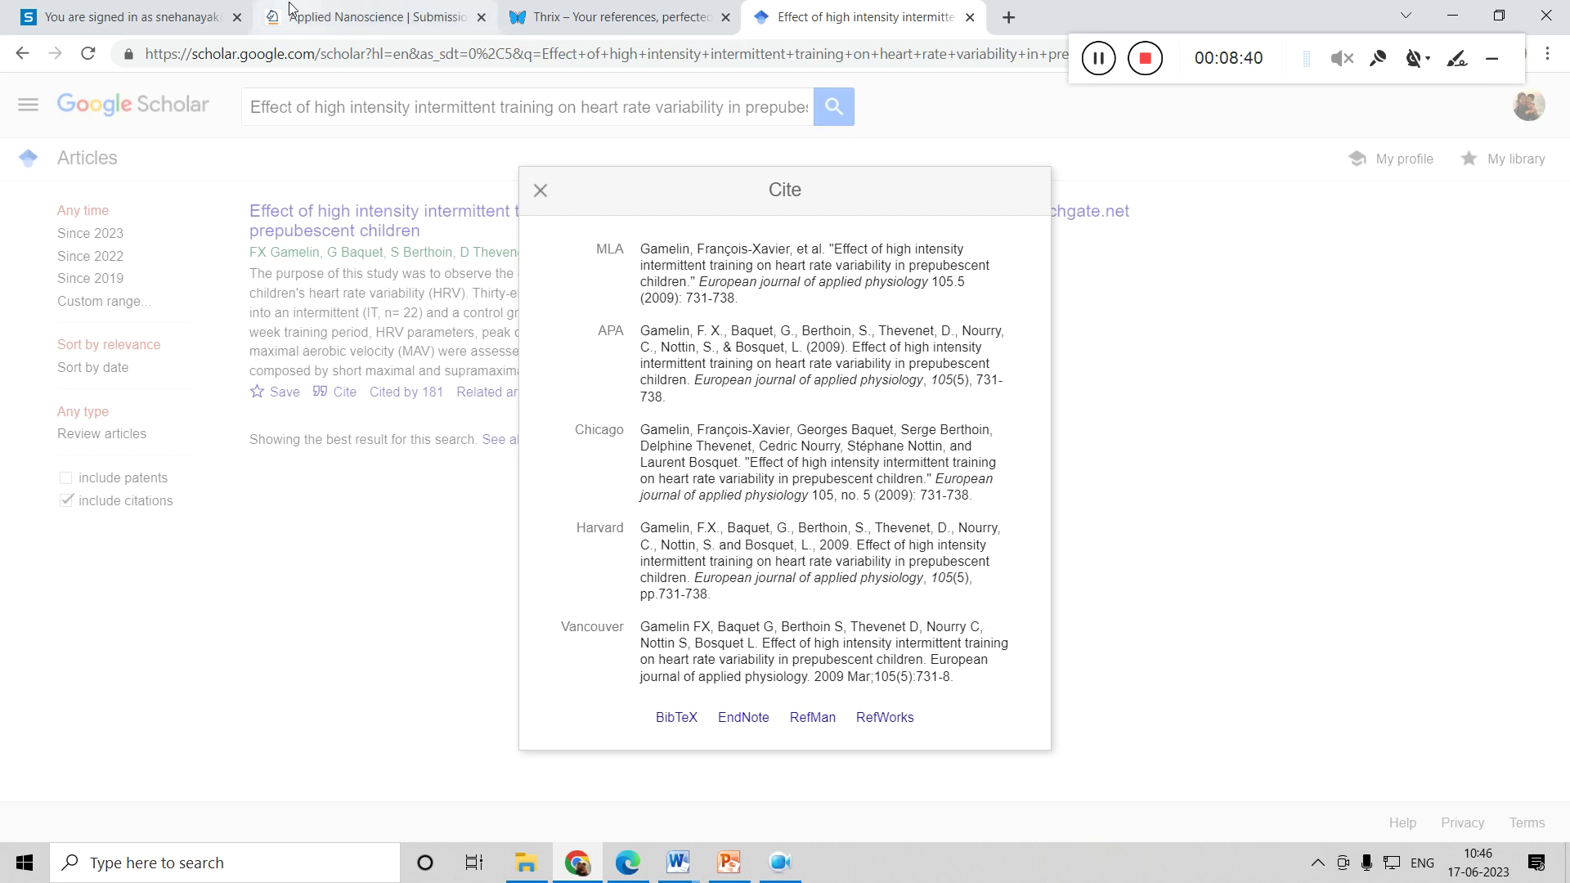
click(318, 9)
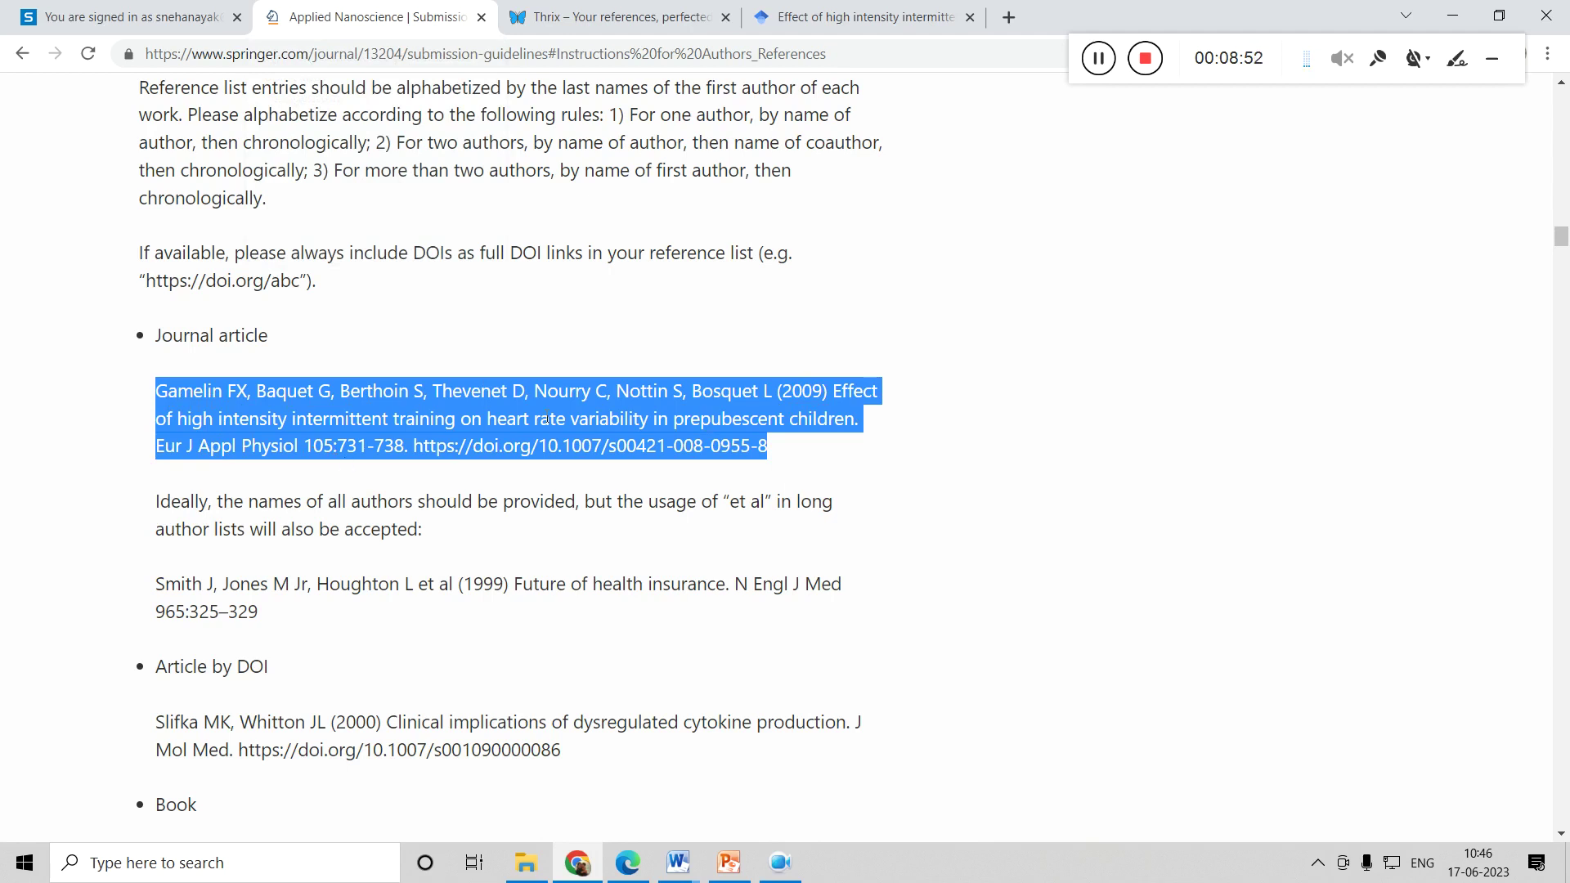
click(797, 8)
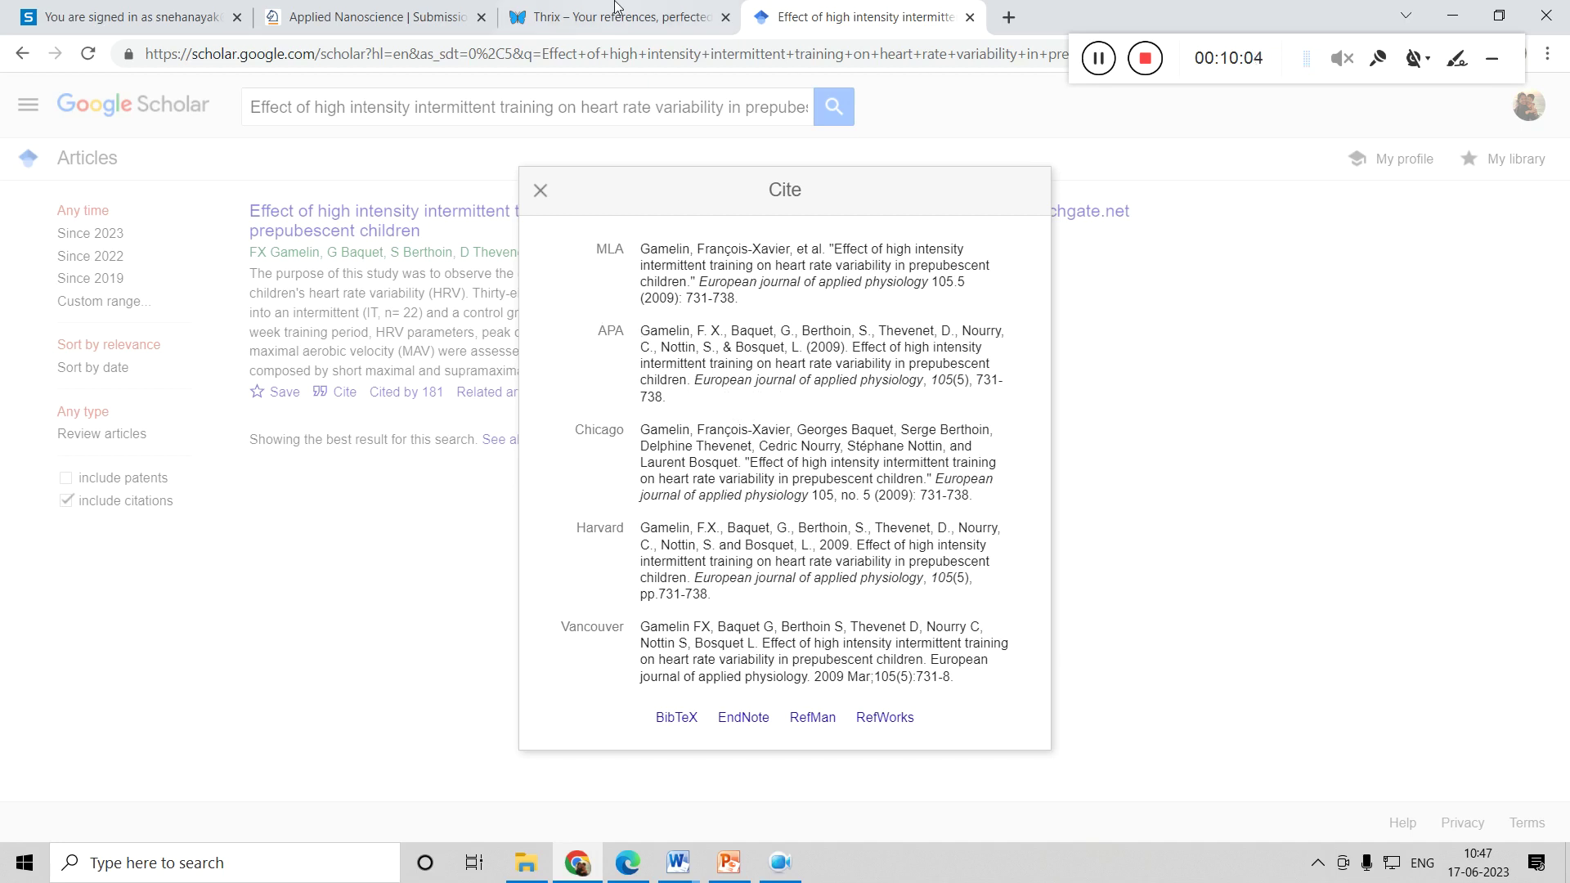
click(351, 15)
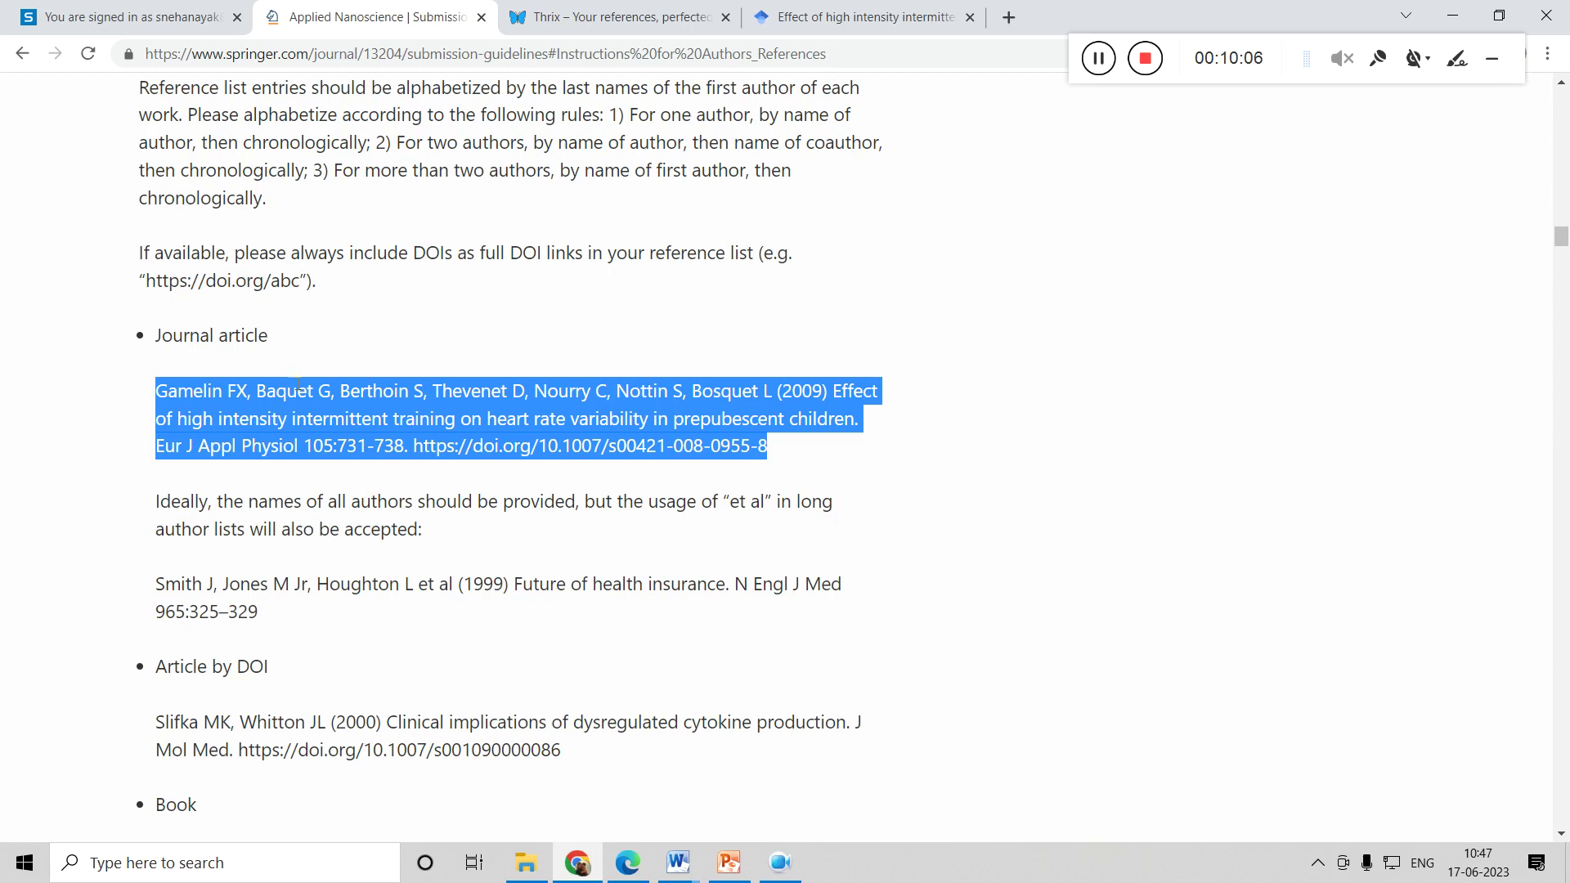
click(858, 16)
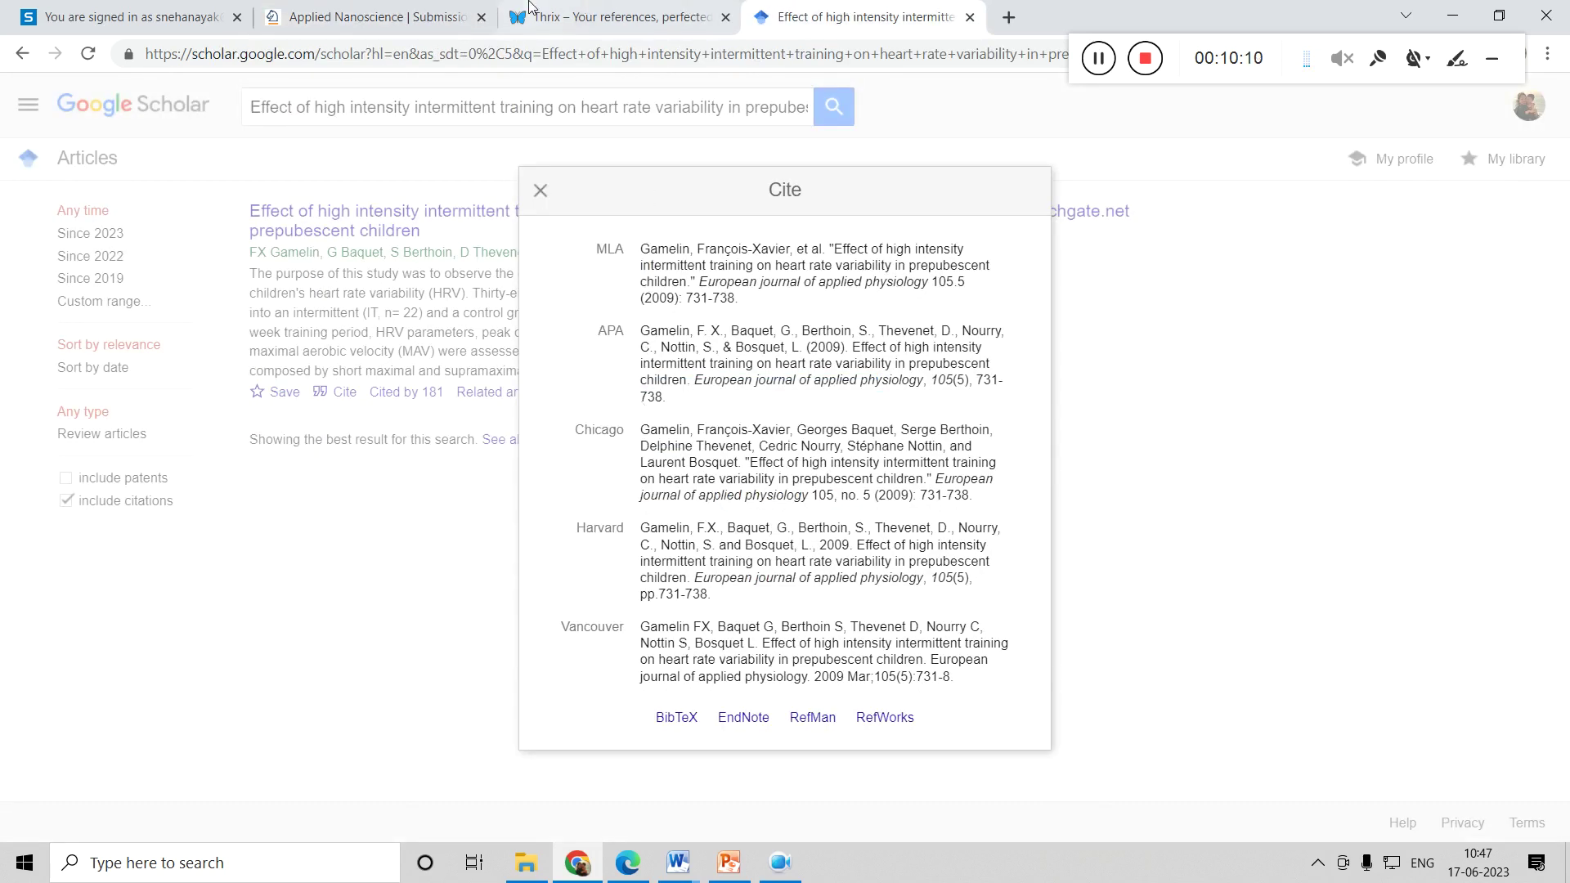
Step: View the Thrix output, the new Word document with the pasted references and the original "thrix reference" document
click(530, 10)
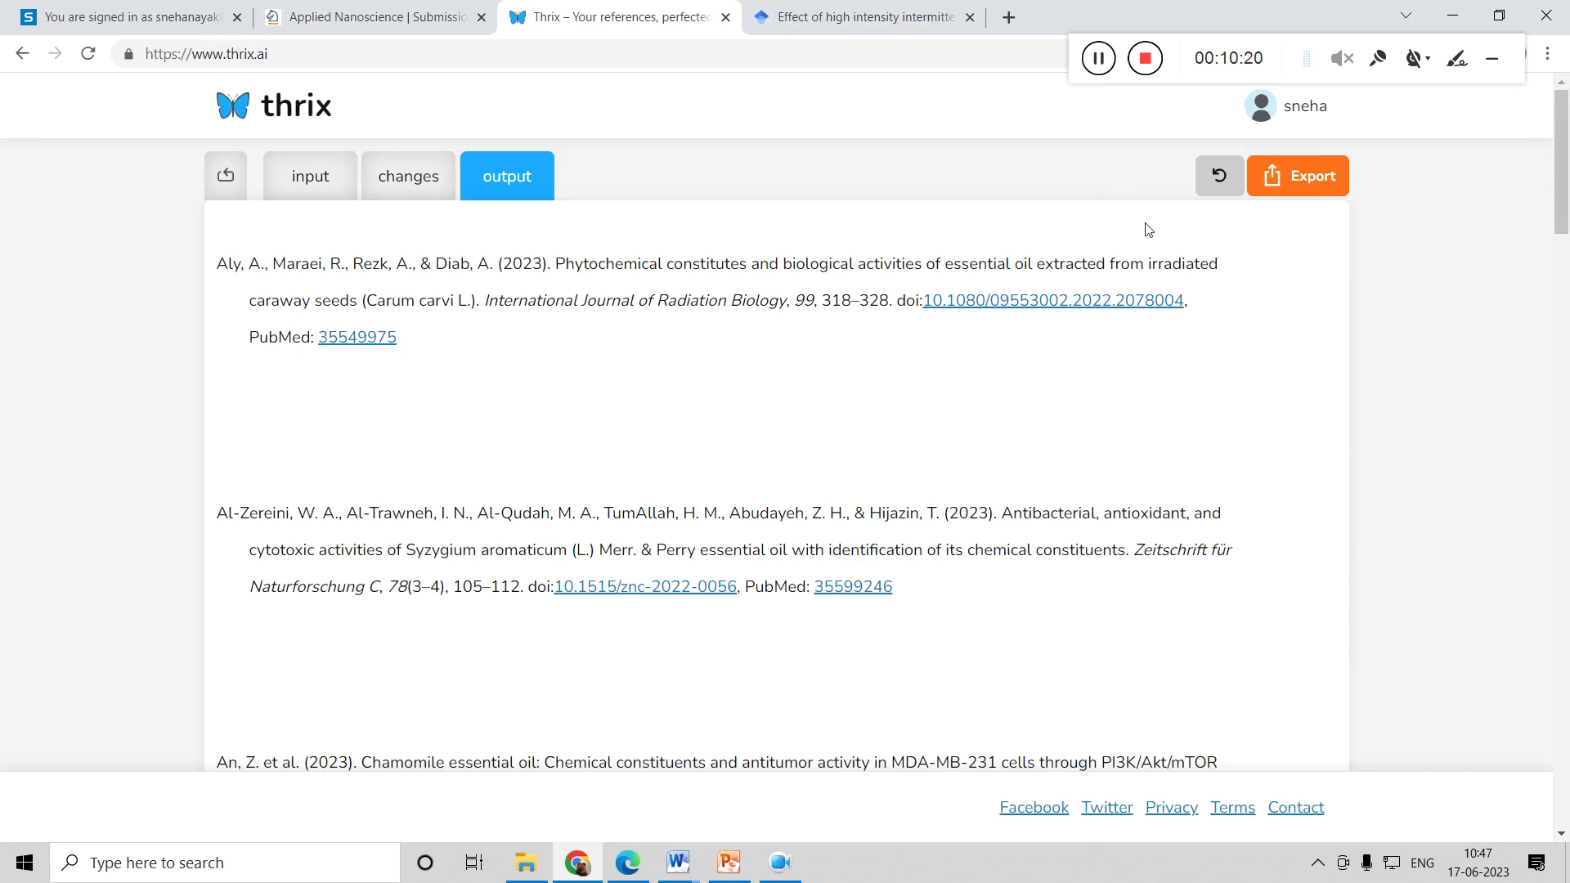
click(678, 862)
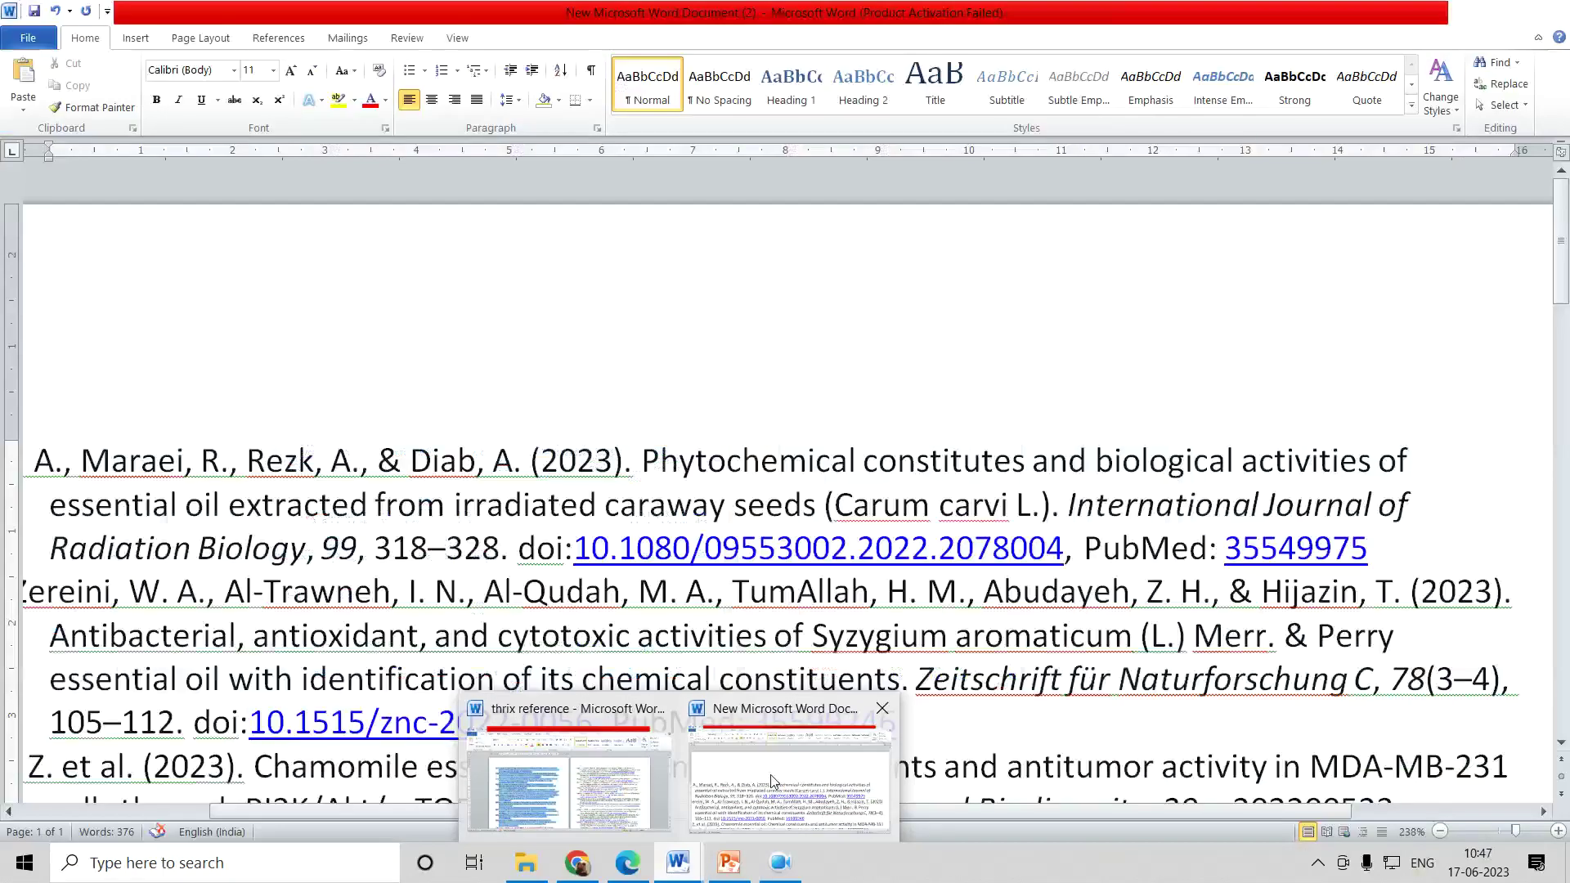
click(772, 777)
mouse_move(681, 850)
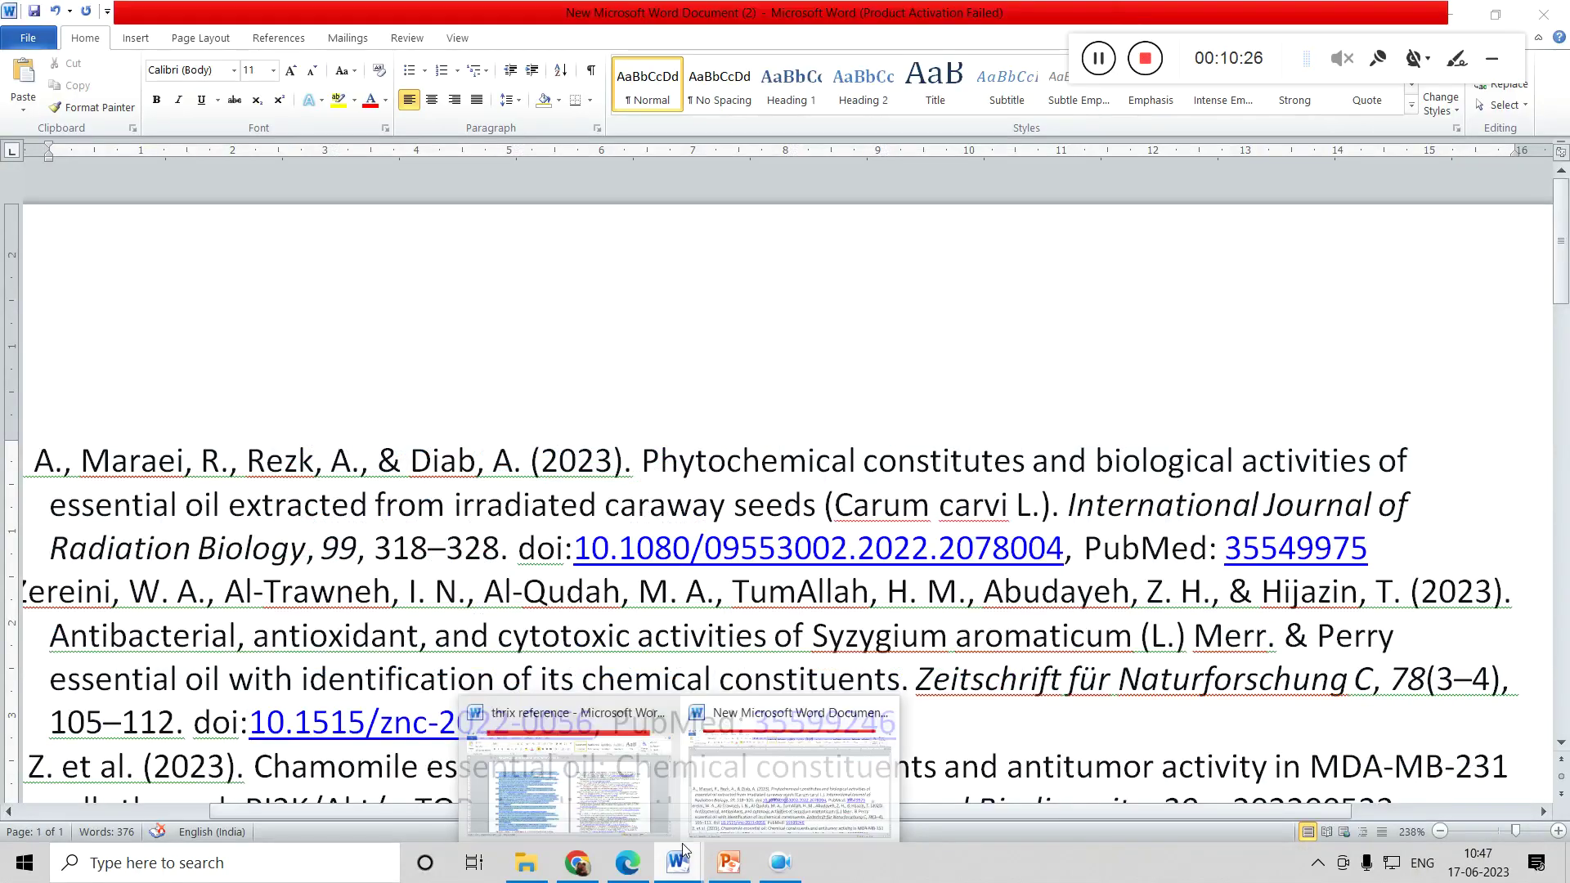
click(573, 776)
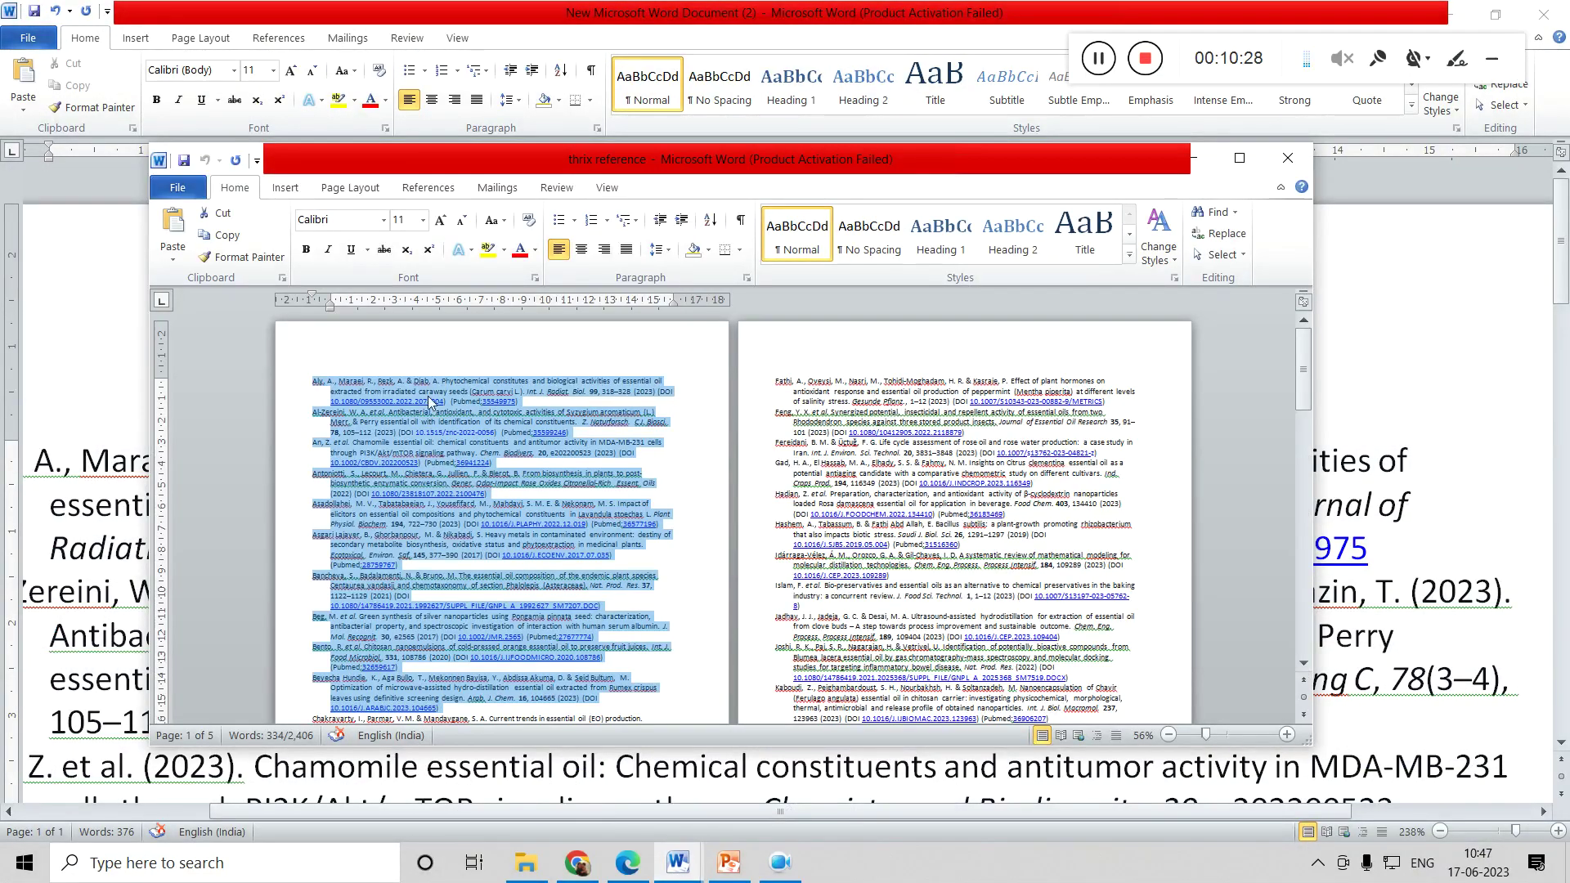
Step: Return to the Thrix output in the browser and switch to the "Thrix tool" presentation in PowerPoint
click(577, 862)
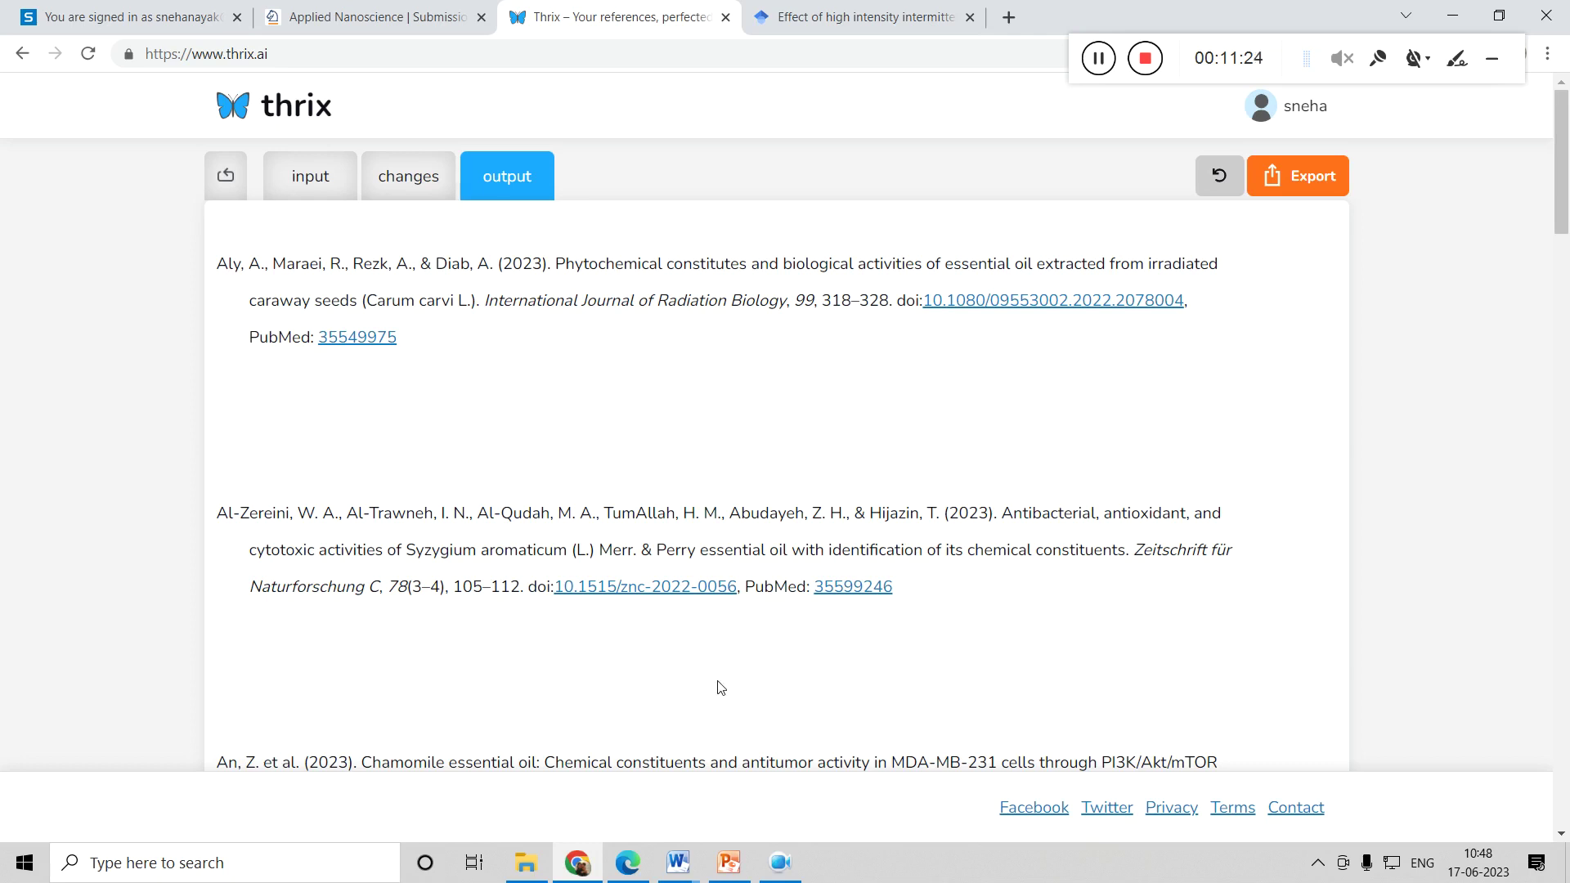
click(729, 863)
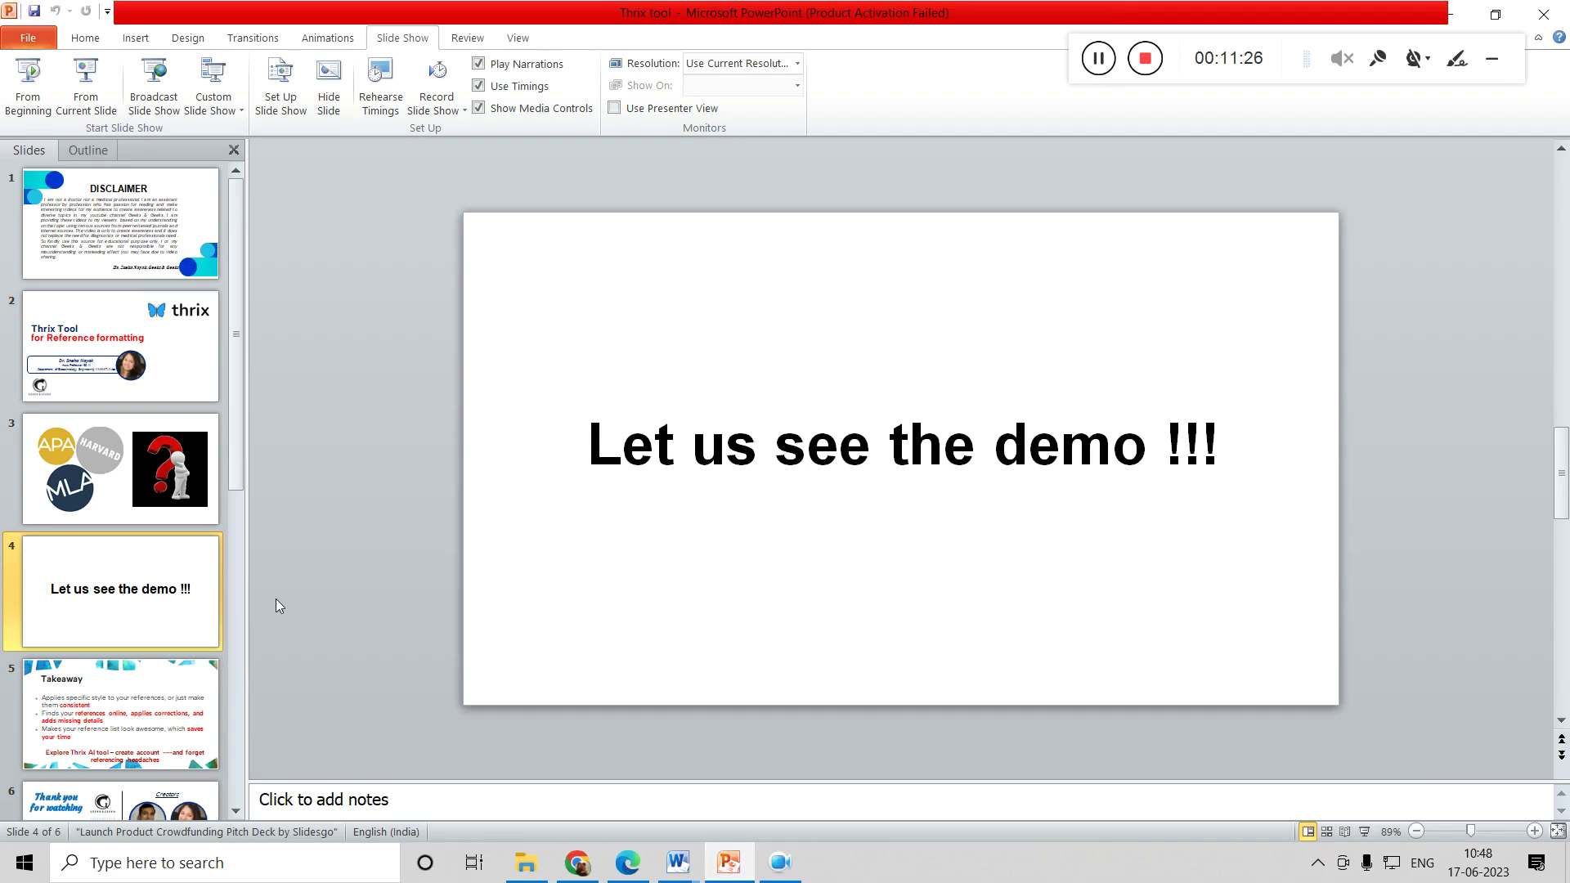